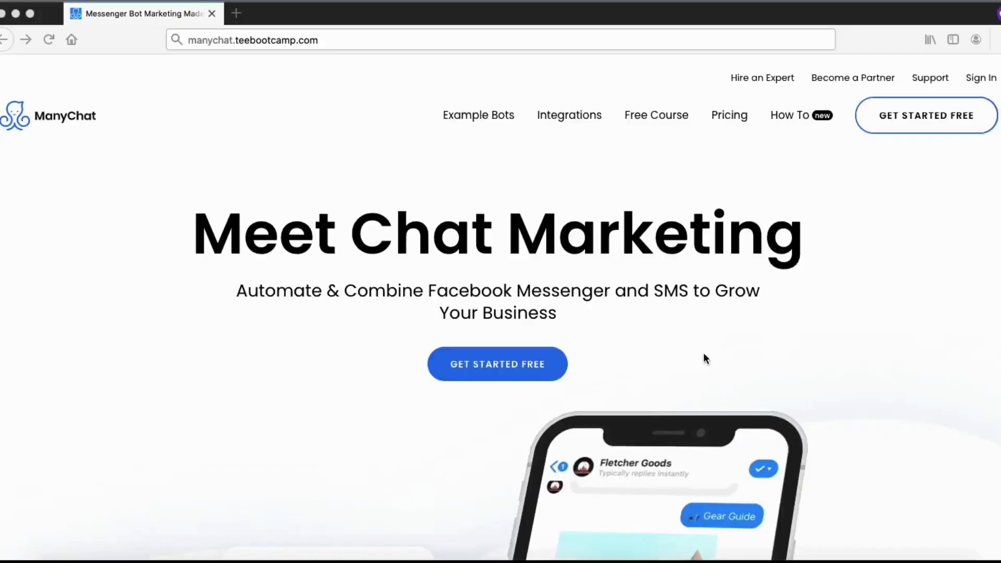
Step: Open the free sign-up page from the ManyChat landing page
{"action": "mouse_move", "coordinate": [198, 56]}
{"action": "left_mouse_down"}
{"action": "mouse_move", "coordinate": [297, 78]}
{"action": "mouse_move", "coordinate": [266, 18]}
{"action": "left_mouse_up"}
{"action": "left_click_drag", "start_coordinate": [199, 23], "coordinate": [252, 63]}
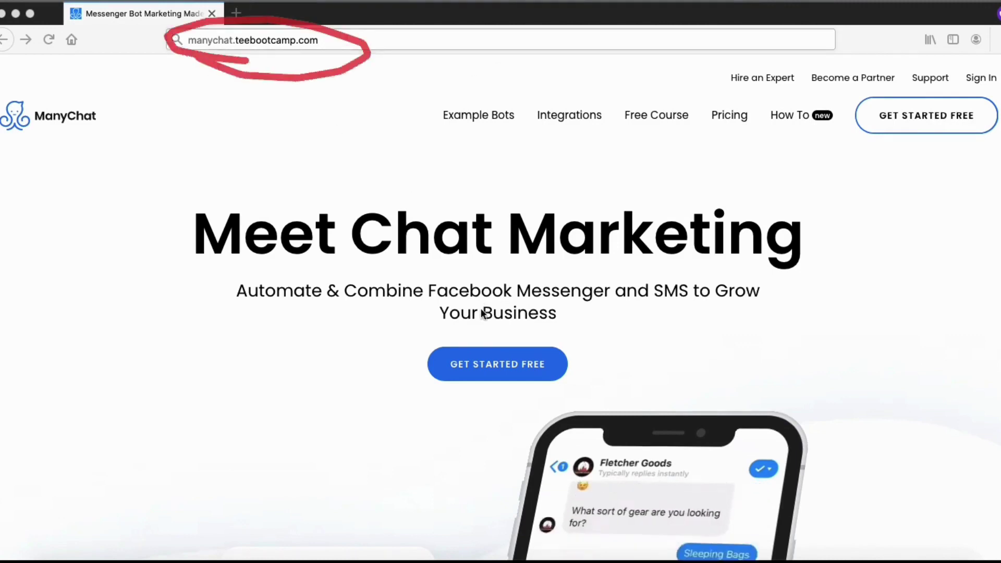
{"action": "mouse_move", "coordinate": [481, 319]}
{"action": "left_mouse_down"}
{"action": "mouse_move", "coordinate": [424, 405]}
{"action": "mouse_move", "coordinate": [565, 313]}
{"action": "left_mouse_up"}
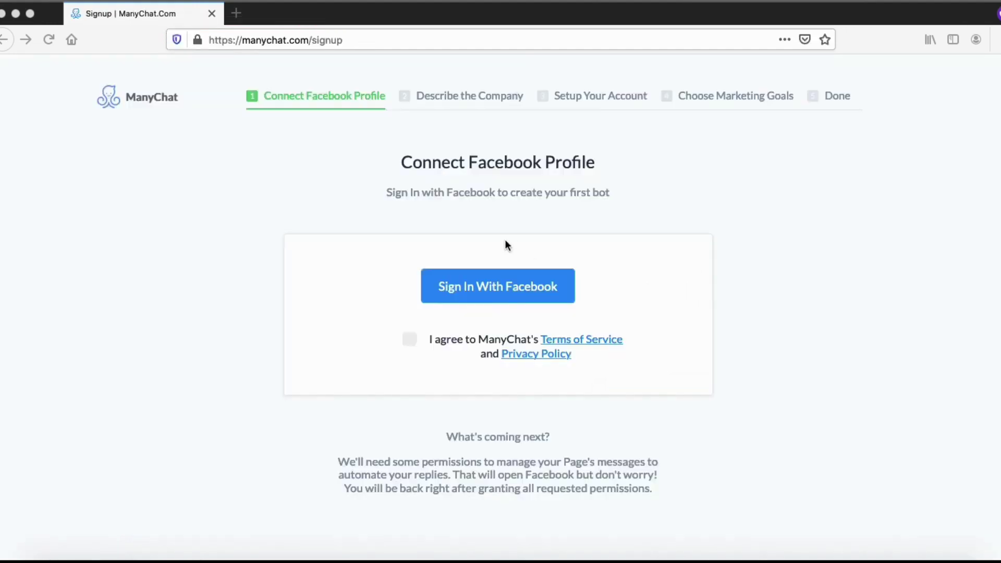
{"action": "mouse_move", "coordinate": [505, 243]}
{"action": "left_mouse_down"}
{"action": "mouse_move", "coordinate": [377, 264]}
{"action": "mouse_move", "coordinate": [663, 283]}
{"action": "mouse_move", "coordinate": [453, 243]}
{"action": "left_mouse_up"}
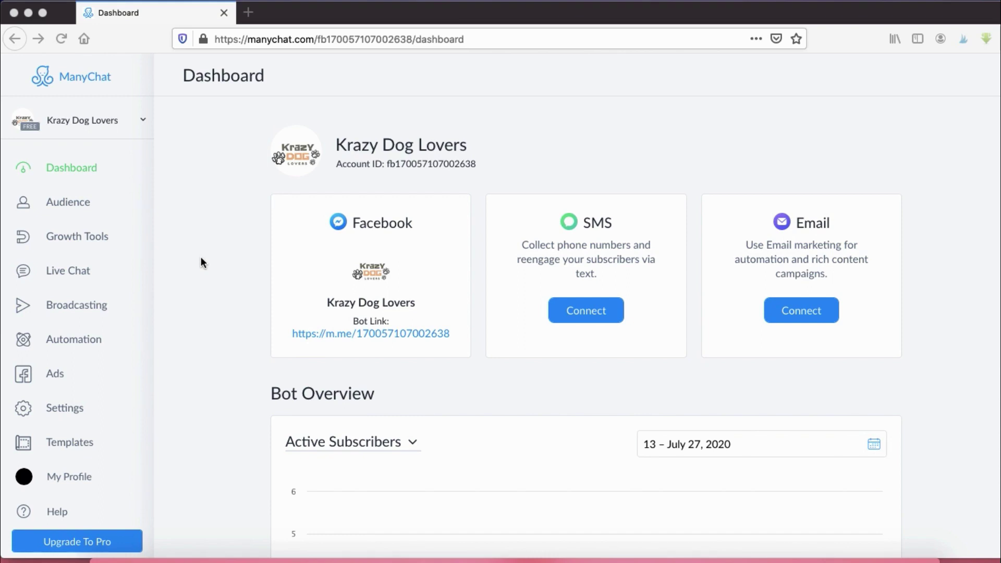
Step: Examine the Active Subscribers chart in the dashboard's Bot Overview
{"action": "scroll", "coordinate": [212, 221], "scroll_direction": "down", "scroll_amount": 5}
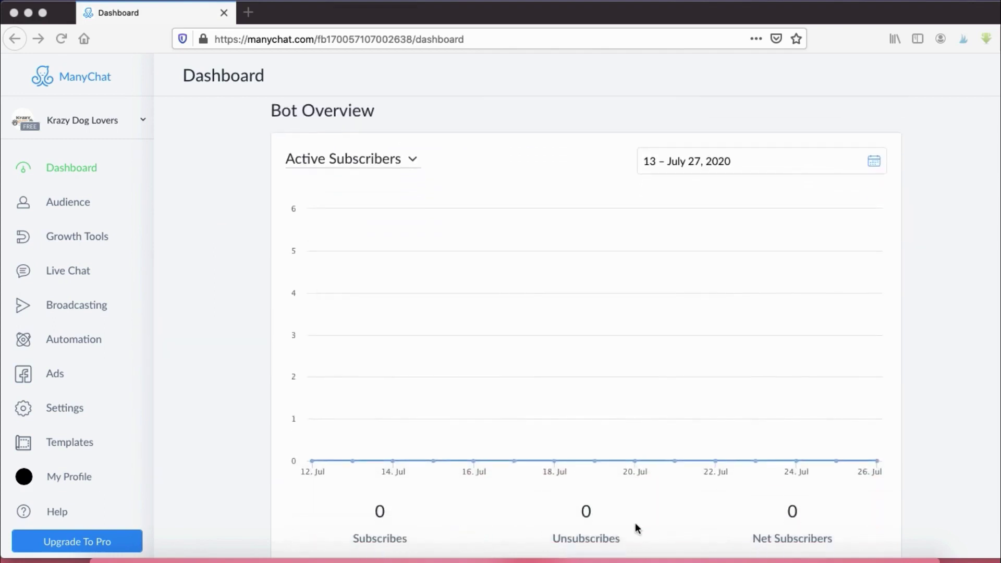
{"action": "mouse_move", "coordinate": [288, 193]}
{"action": "left_mouse_down"}
{"action": "mouse_move", "coordinate": [442, 139]}
{"action": "mouse_move", "coordinate": [257, 177]}
{"action": "left_mouse_up"}
{"action": "left_click_drag", "start_coordinate": [319, 180], "coordinate": [340, 181]}
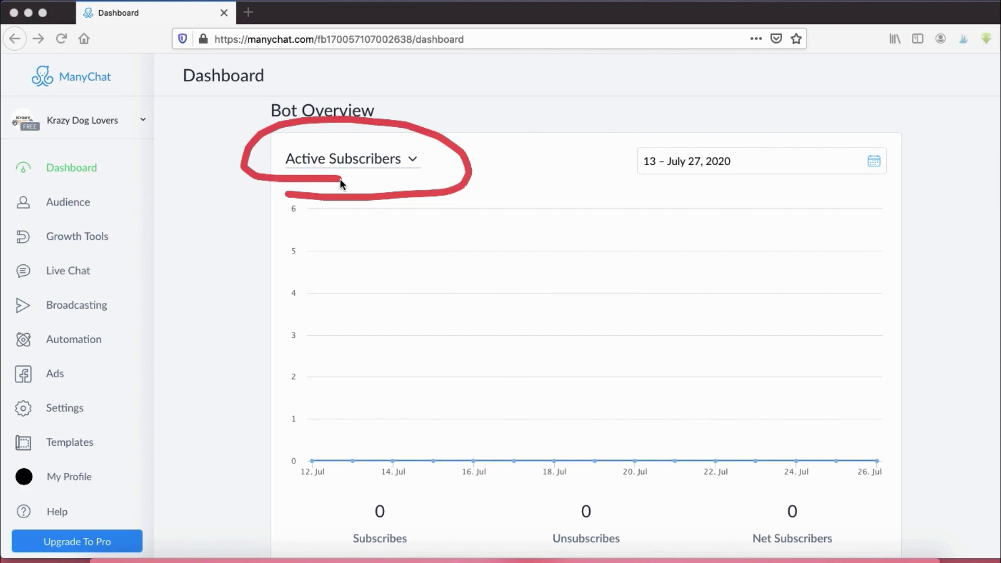
{"action": "key", "text": "Escape"}
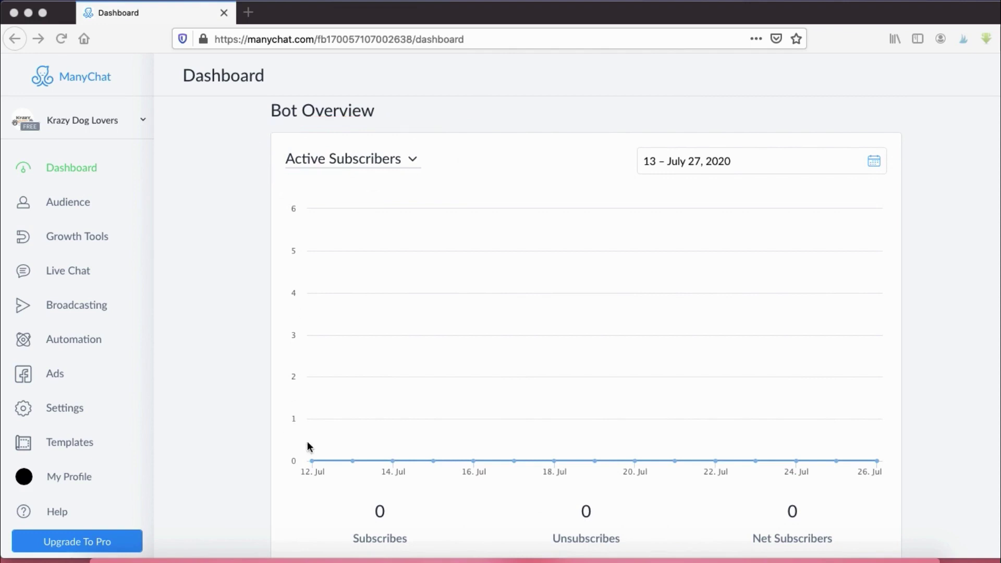
{"action": "left_click_drag", "start_coordinate": [309, 453], "coordinate": [474, 437]}
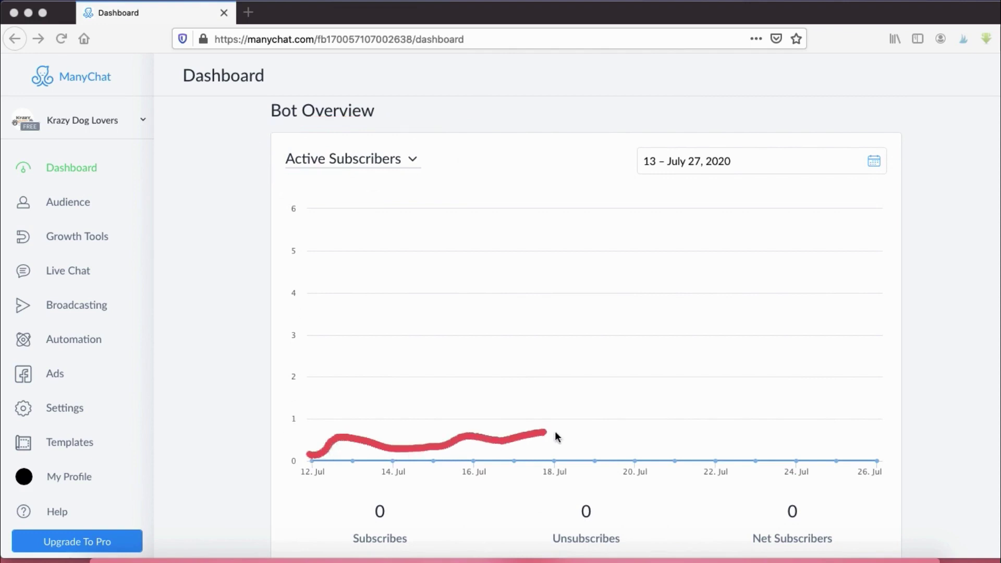
{"action": "left_click_drag", "start_coordinate": [877, 275], "coordinate": [879, 275]}
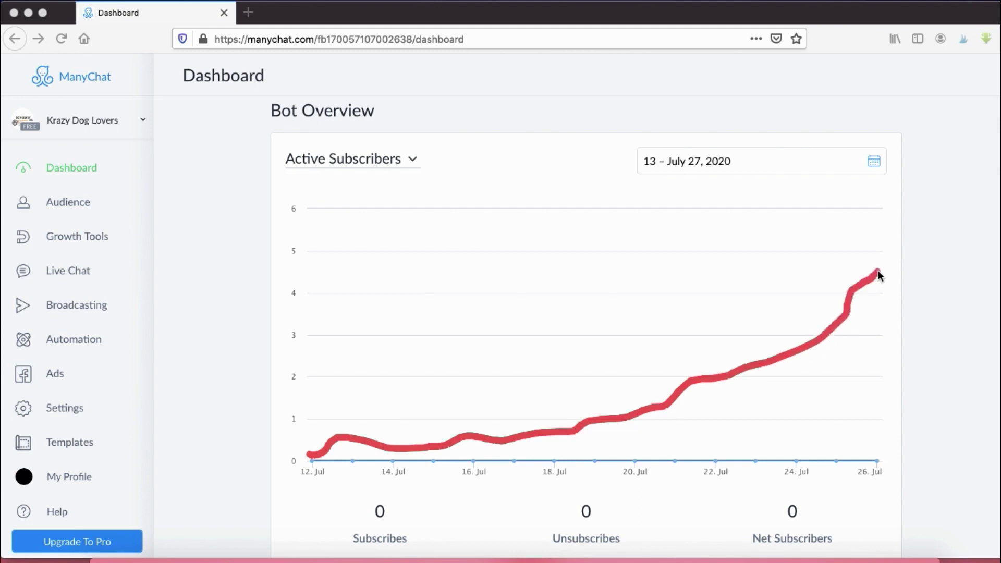
{"action": "key", "text": "Escape"}
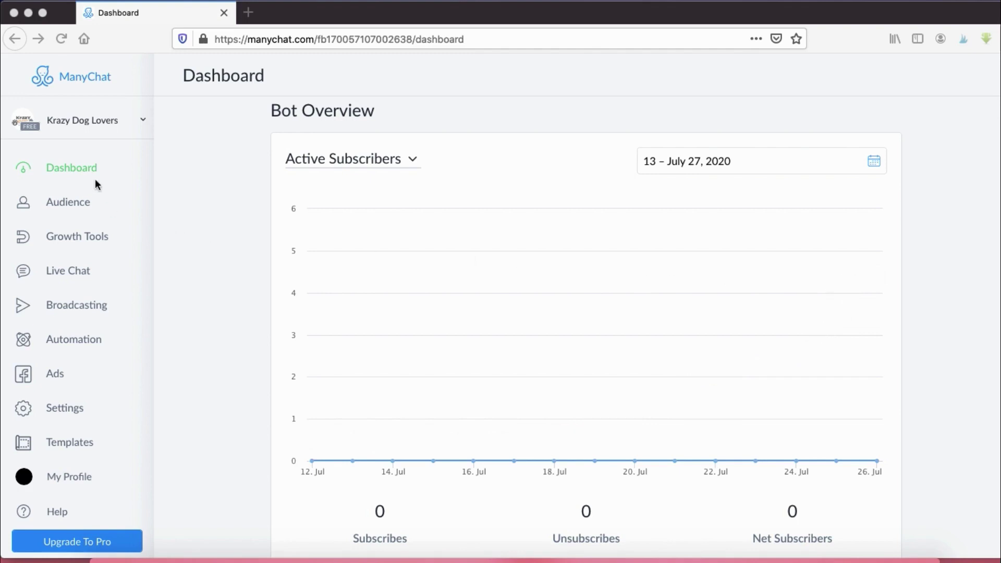
Step: Open the Audience page and review its subscriber list
{"action": "left_click", "coordinate": [77, 195]}
{"action": "left_click", "coordinate": [79, 203]}
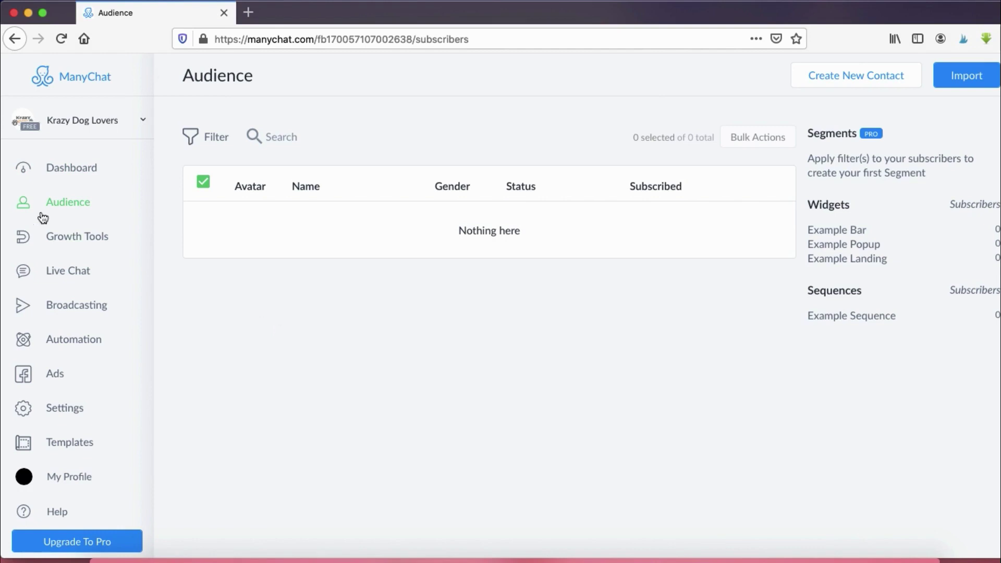
{"action": "left_click", "coordinate": [758, 561]}
{"action": "mouse_move", "coordinate": [78, 223]}
{"action": "left_mouse_down"}
{"action": "mouse_move", "coordinate": [107, 174]}
{"action": "mouse_move", "coordinate": [110, 220]}
{"action": "left_mouse_up"}
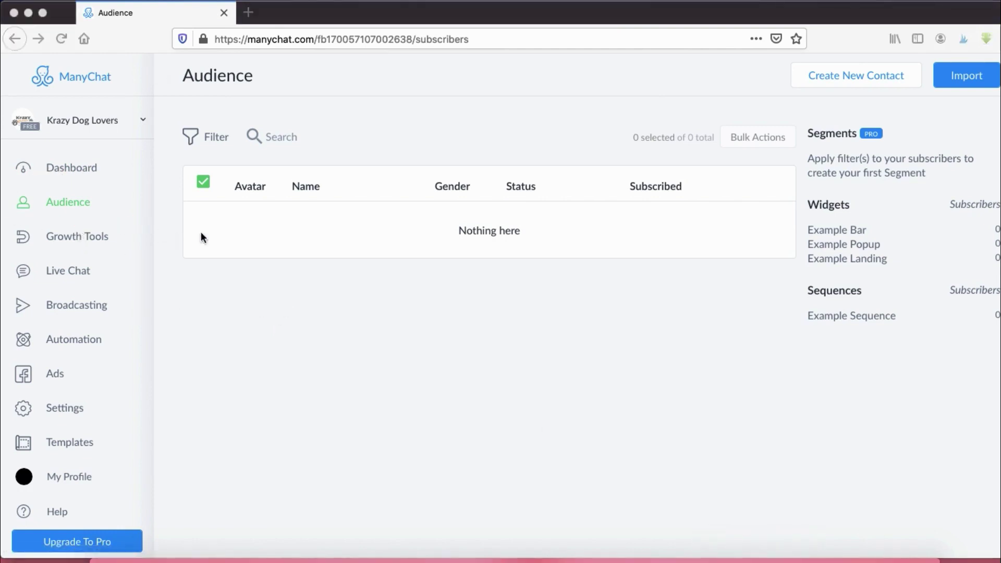
{"action": "left_click_drag", "start_coordinate": [622, 201], "coordinate": [692, 203]}
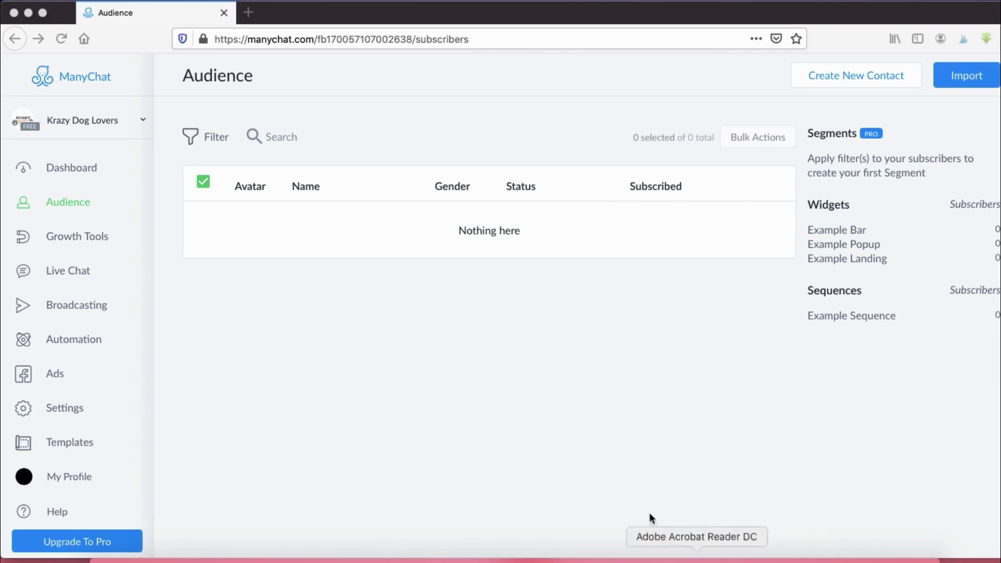
Step: Look through the Growth Tools, Live Chat and Broadcasts pages of the Krazy Dog Lovers account
{"action": "mouse_move", "coordinate": [152, 230]}
{"action": "left_mouse_down"}
{"action": "mouse_move", "coordinate": [8, 249]}
{"action": "mouse_move", "coordinate": [94, 251]}
{"action": "left_mouse_up"}
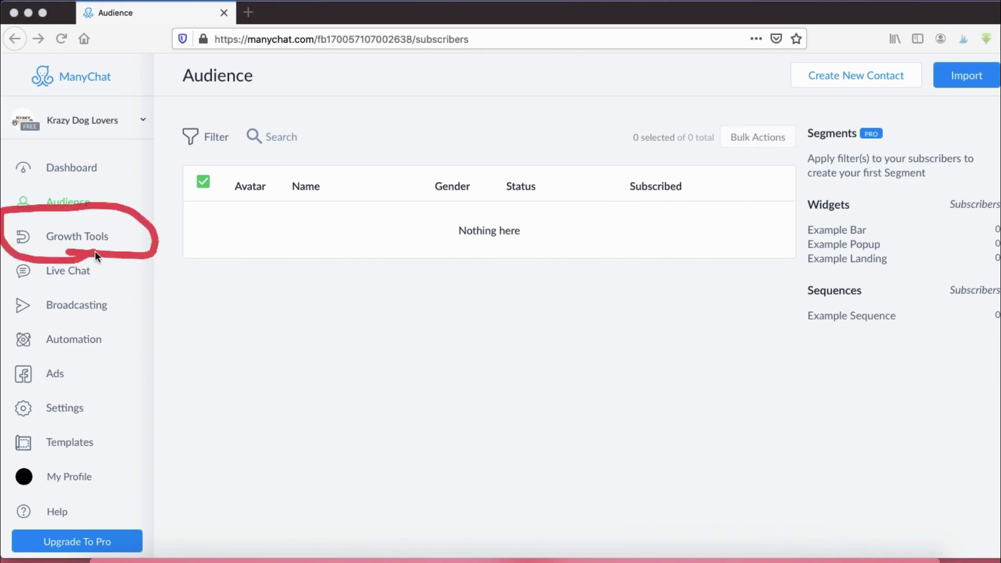
{"action": "left_click", "coordinate": [80, 239]}
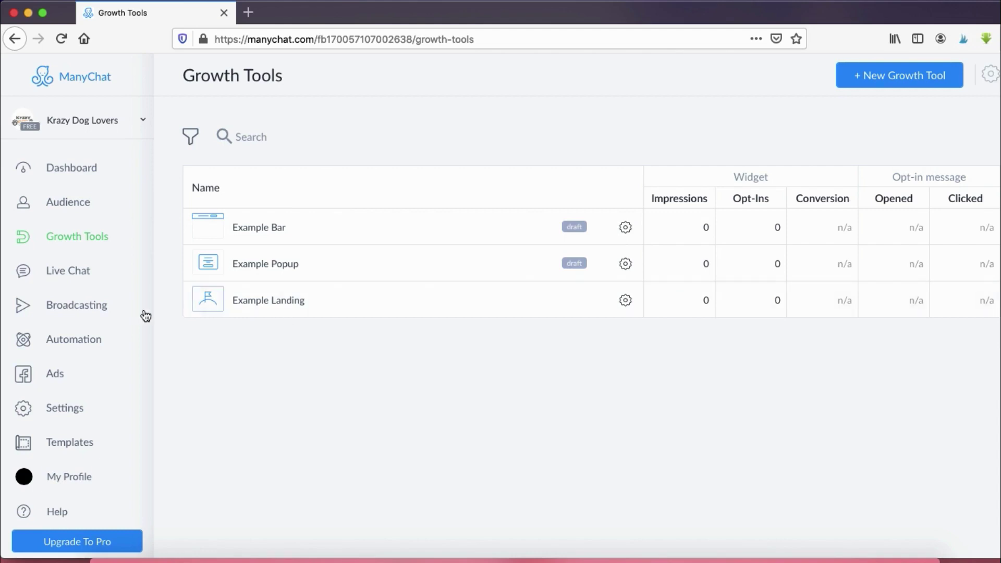
{"action": "left_click", "coordinate": [73, 282]}
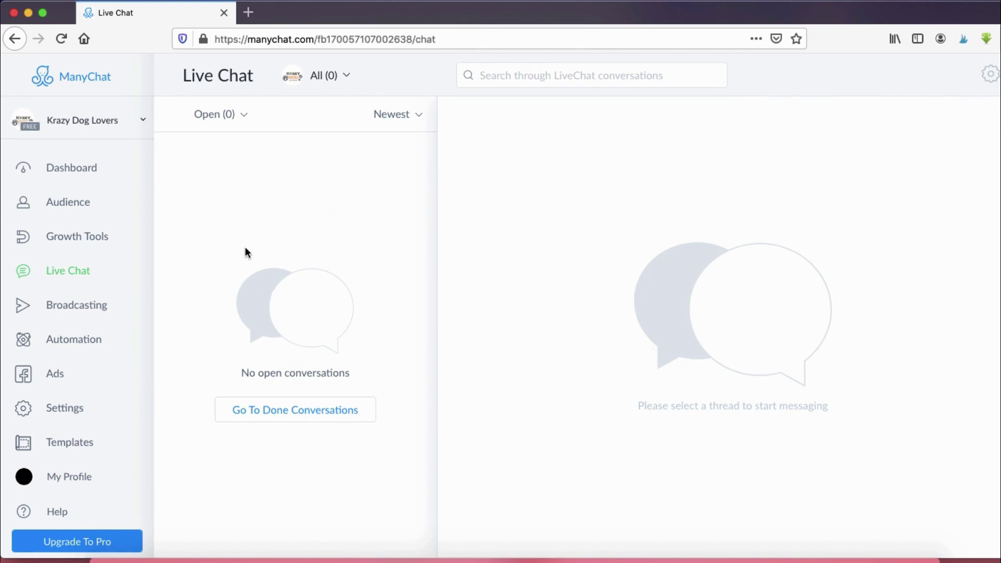
{"action": "left_click", "coordinate": [94, 311]}
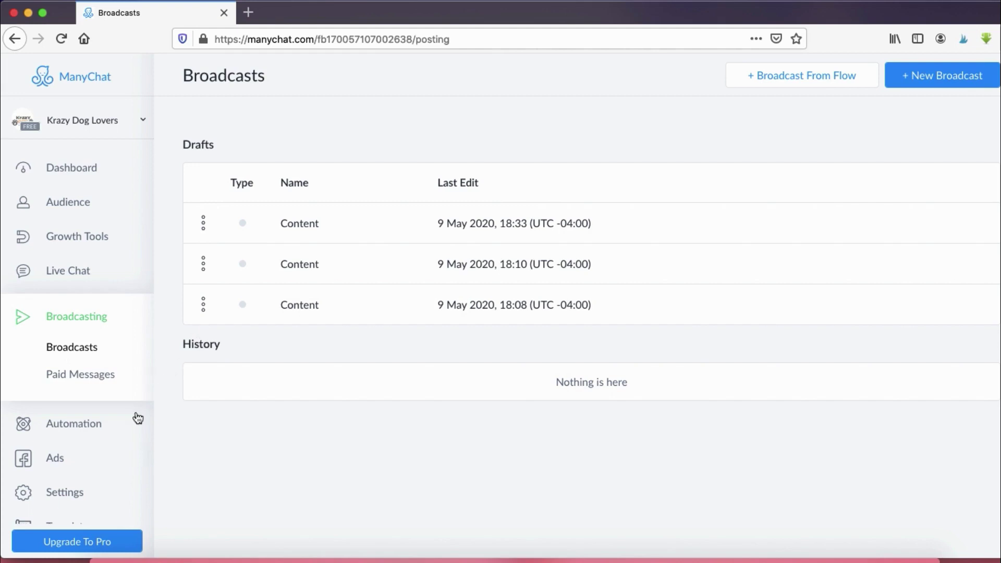
Step: Open the automation flows and show those under the Welcome Message trigger
{"action": "left_click", "coordinate": [103, 435]}
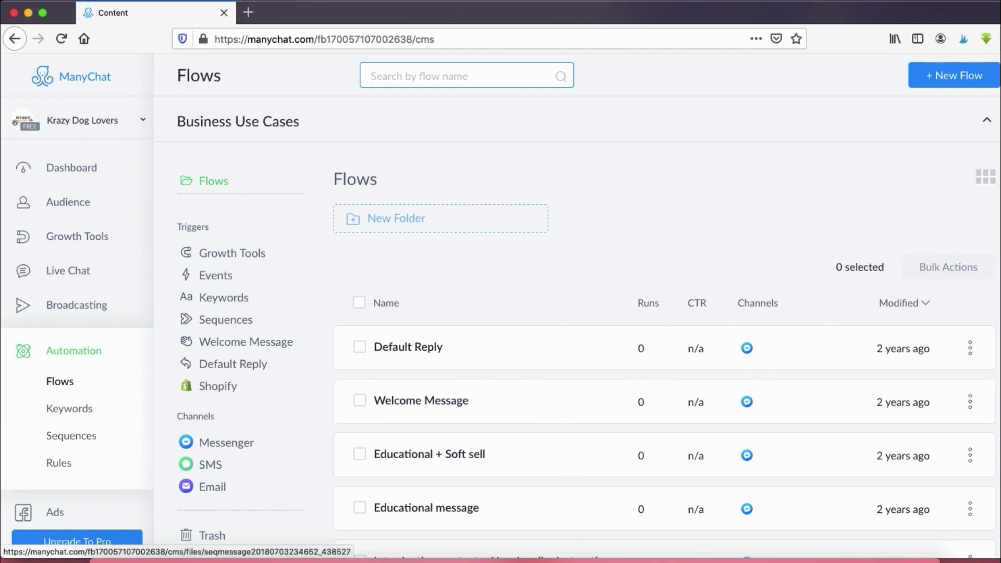
{"action": "left_click", "coordinate": [759, 561]}
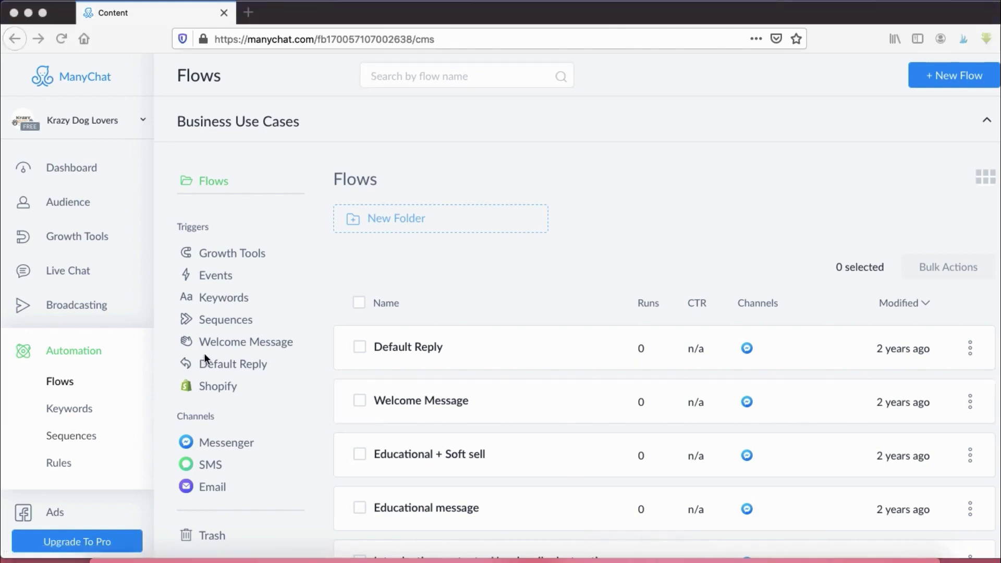
{"action": "mouse_move", "coordinate": [205, 355]}
{"action": "left_mouse_down"}
{"action": "mouse_move", "coordinate": [307, 339]}
{"action": "mouse_move", "coordinate": [172, 345]}
{"action": "mouse_move", "coordinate": [167, 358]}
{"action": "mouse_move", "coordinate": [292, 361]}
{"action": "left_mouse_up"}
{"action": "key", "text": "Escape"}
{"action": "left_click", "coordinate": [225, 349]}
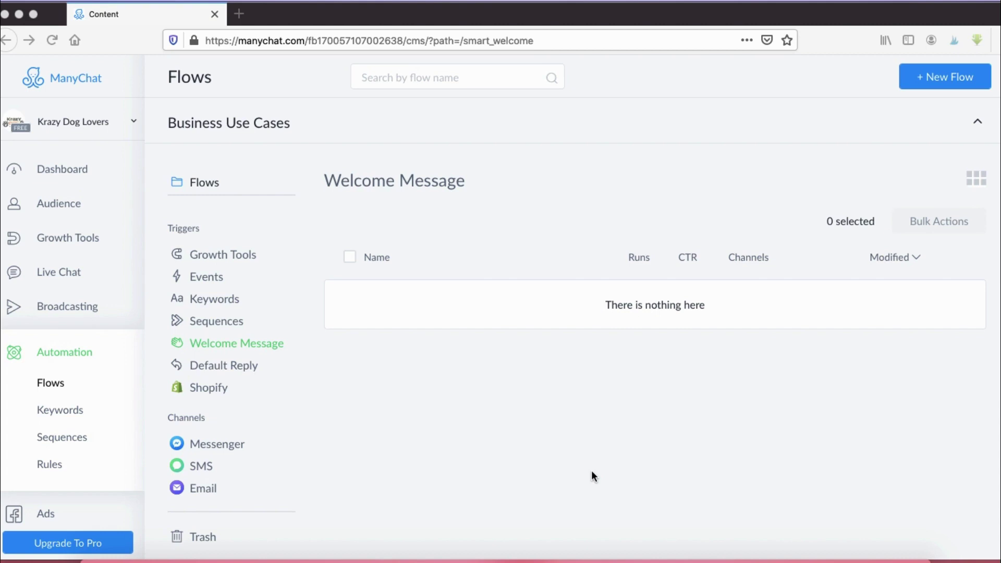
{"action": "mouse_move", "coordinate": [334, 202]}
{"action": "left_mouse_down"}
{"action": "mouse_move", "coordinate": [506, 192]}
{"action": "mouse_move", "coordinate": [335, 214]}
{"action": "mouse_move", "coordinate": [299, 160]}
{"action": "mouse_move", "coordinate": [352, 205]}
{"action": "left_mouse_up"}
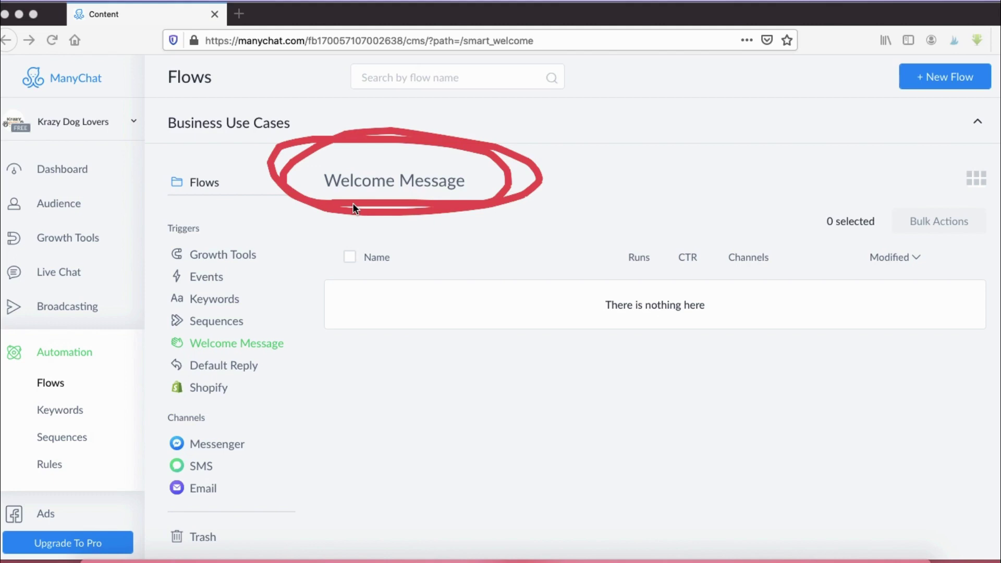
Step: Create a new flow named "Welcome message test"
{"action": "mouse_move", "coordinate": [912, 110]}
{"action": "left_mouse_down"}
{"action": "mouse_move", "coordinate": [987, 106]}
{"action": "mouse_move", "coordinate": [871, 95]}
{"action": "mouse_move", "coordinate": [957, 102]}
{"action": "left_mouse_up"}
{"action": "left_click", "coordinate": [945, 77]}
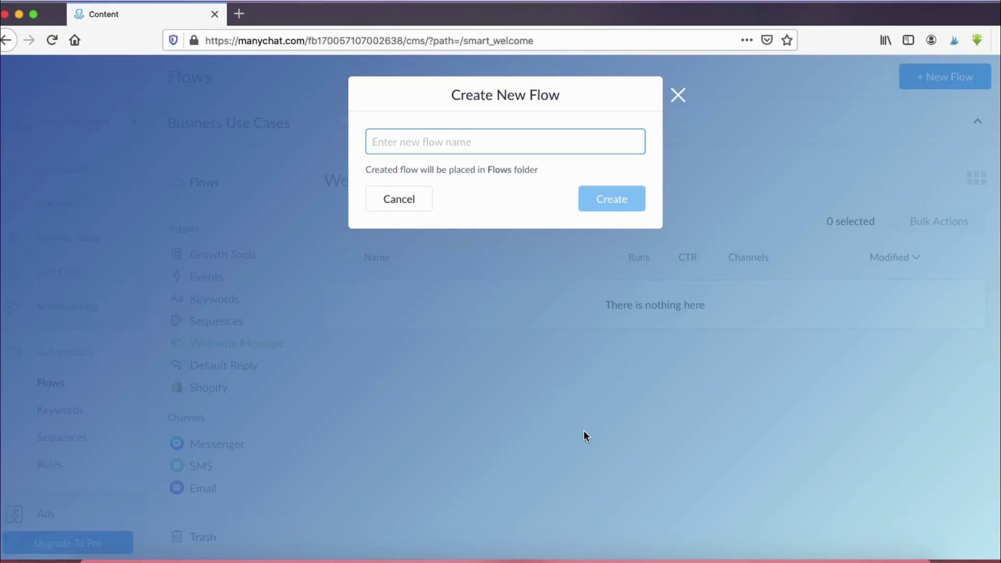
{"action": "type", "text": "Welcome message test"}
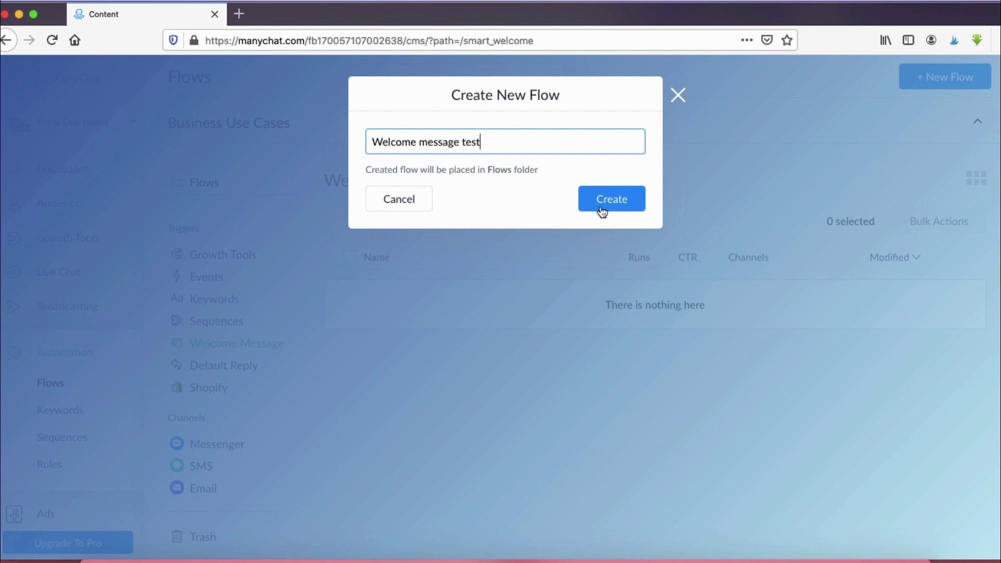
{"action": "left_click", "coordinate": [602, 211]}
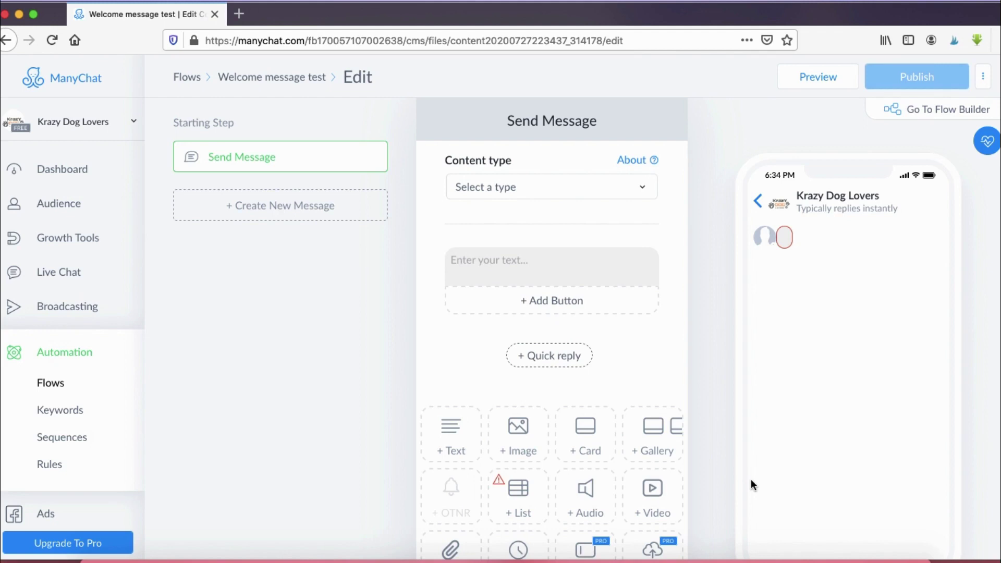
{"action": "left_click", "coordinate": [751, 551]}
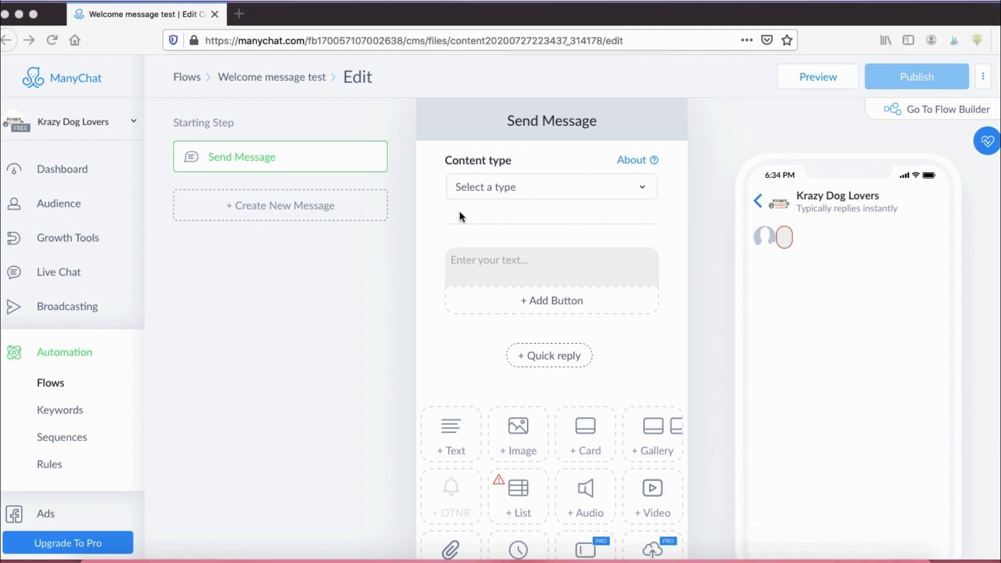
{"action": "left_click_drag", "start_coordinate": [459, 214], "coordinate": [473, 331]}
{"action": "left_click_drag", "start_coordinate": [617, 326], "coordinate": [386, 230]}
{"action": "mouse_move", "coordinate": [803, 133]}
{"action": "left_mouse_down"}
{"action": "mouse_move", "coordinate": [771, 141]}
{"action": "mouse_move", "coordinate": [978, 307]}
{"action": "mouse_move", "coordinate": [794, 137]}
{"action": "left_mouse_up"}
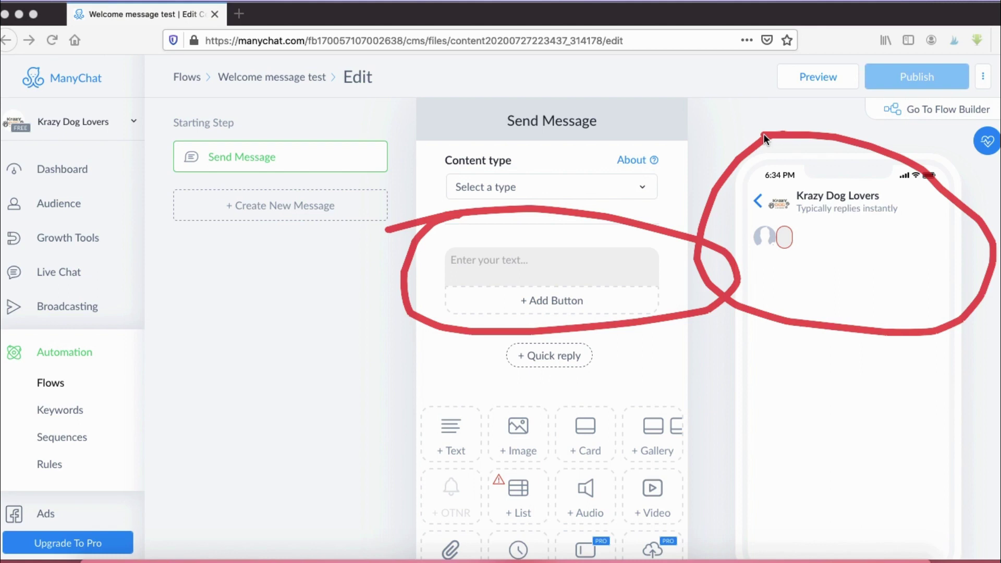
{"action": "key", "text": "Escape"}
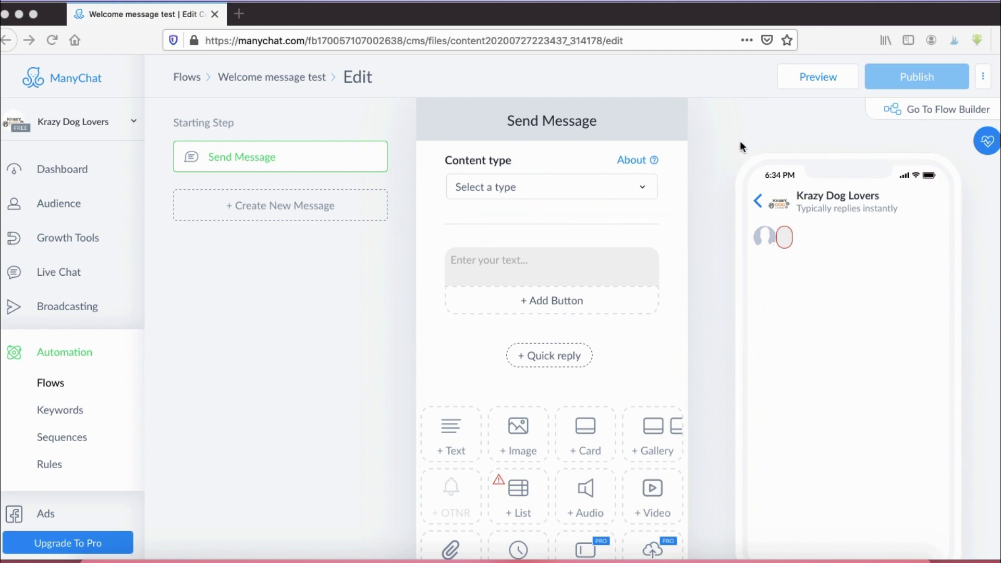
Step: Write the message text "Hey there! Would you like to be subscribed to our Facebook Messenger? You will receive notifications for discounts and special promotions."
{"action": "left_click", "coordinate": [488, 259]}
{"action": "type", "text": "Hey there! Would you like to be subscribed to our Facebook Messenger? You will receive notifications for discounts and special promotions."}
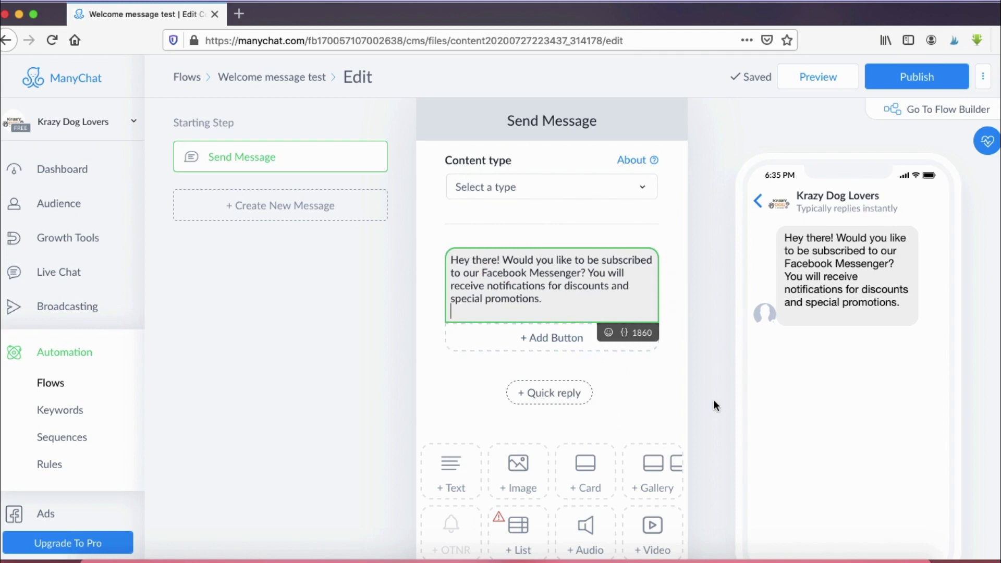
Step: Add a button below the message text and title it "Yes!"
{"action": "left_click", "coordinate": [748, 561]}
{"action": "mouse_move", "coordinate": [548, 321]}
{"action": "left_mouse_down"}
{"action": "mouse_move", "coordinate": [474, 321]}
{"action": "mouse_move", "coordinate": [654, 368]}
{"action": "mouse_move", "coordinate": [518, 320]}
{"action": "left_mouse_up"}
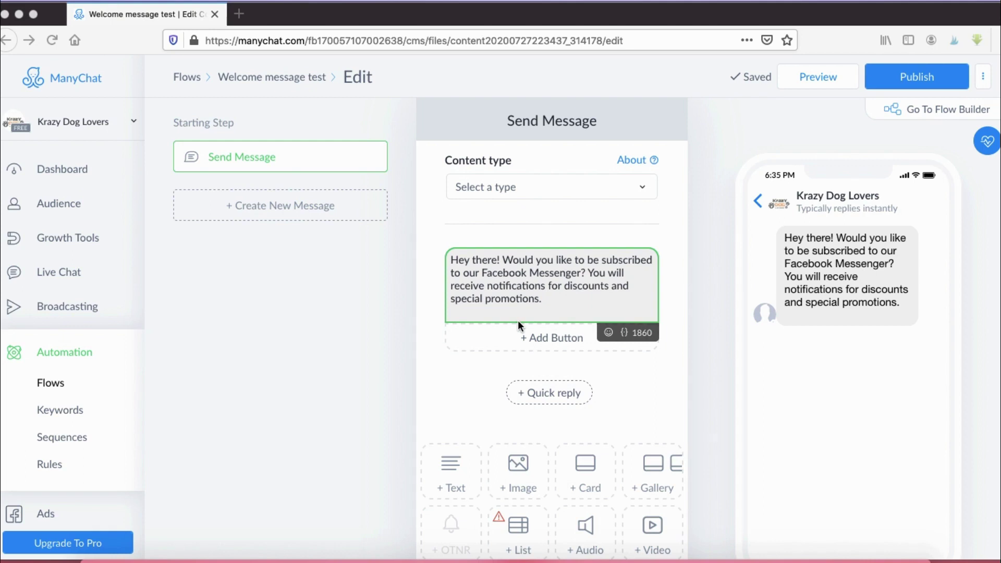
{"action": "left_click", "coordinate": [520, 336]}
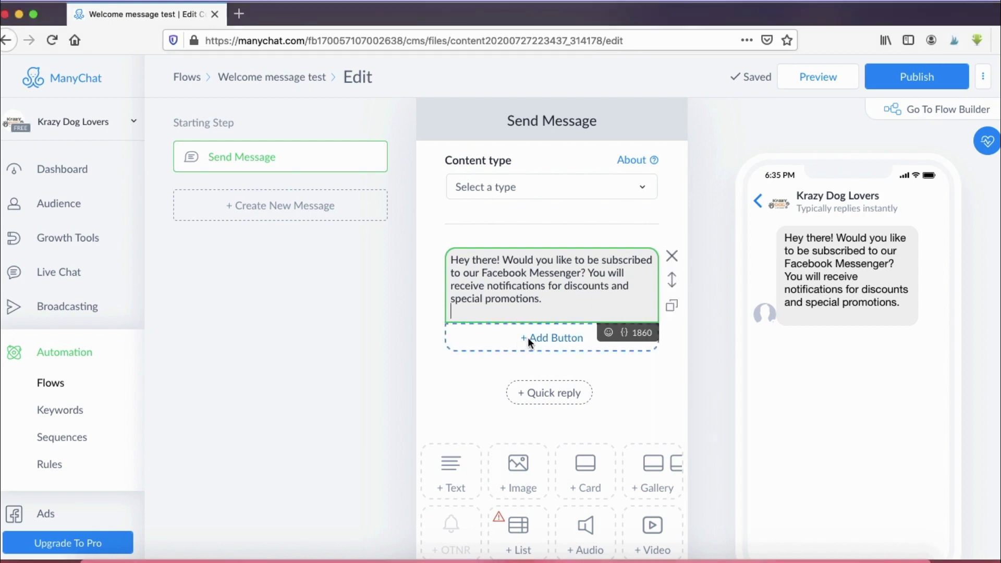
{"action": "left_click", "coordinate": [528, 337]}
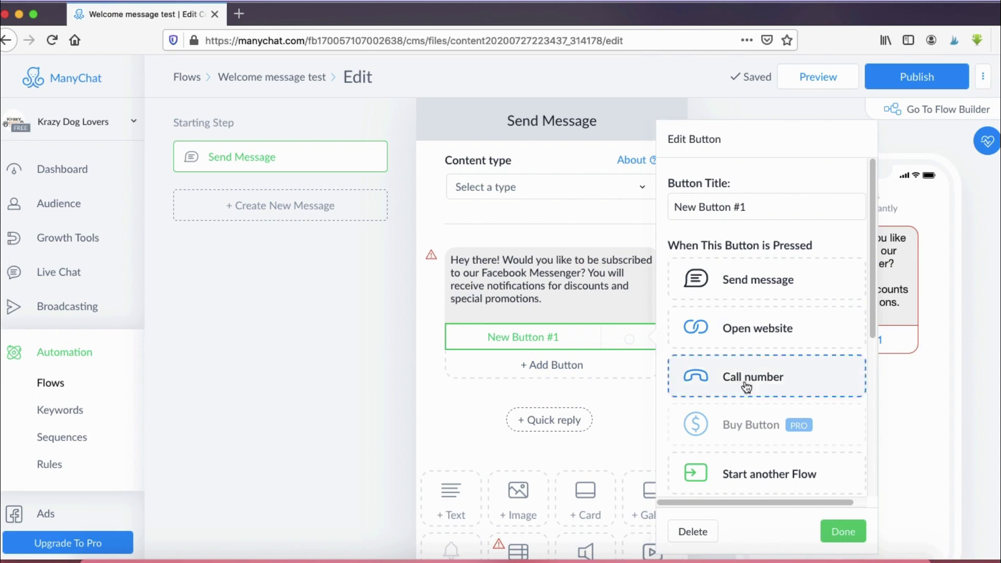
{"action": "scroll", "coordinate": [748, 458], "scroll_direction": "down", "scroll_amount": 3}
{"action": "scroll", "coordinate": [748, 457], "scroll_direction": "down", "scroll_amount": 2}
{"action": "scroll", "coordinate": [745, 448], "scroll_direction": "up", "scroll_amount": 5}
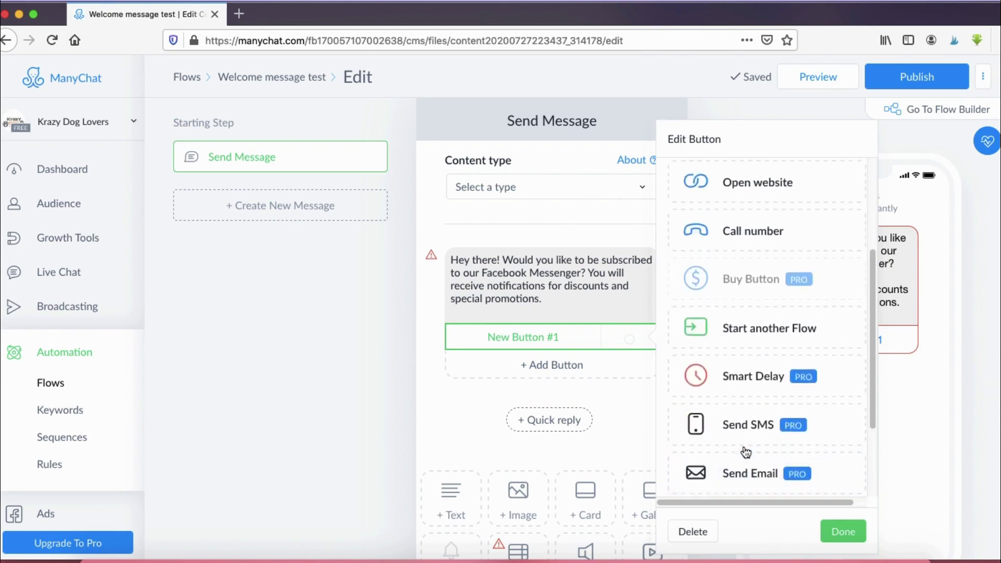
{"action": "left_click", "coordinate": [751, 213]}
{"action": "key", "text": "super+a"}
{"action": "type", "text": "Yes!"}
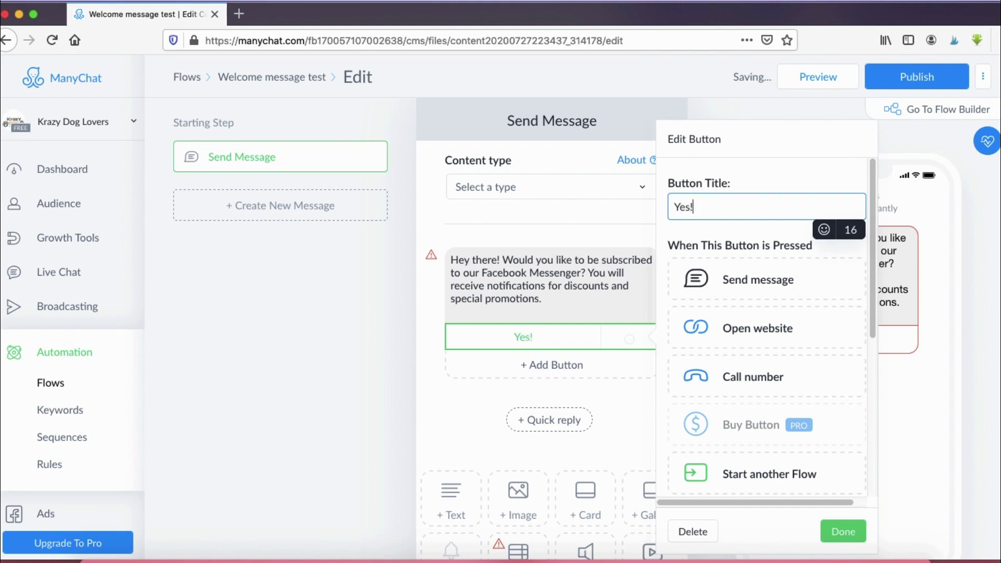
Step: Add the additional action "Subscribe to bot" to the "Yes!" button
{"action": "scroll", "coordinate": [788, 326], "scroll_direction": "down", "scroll_amount": 5}
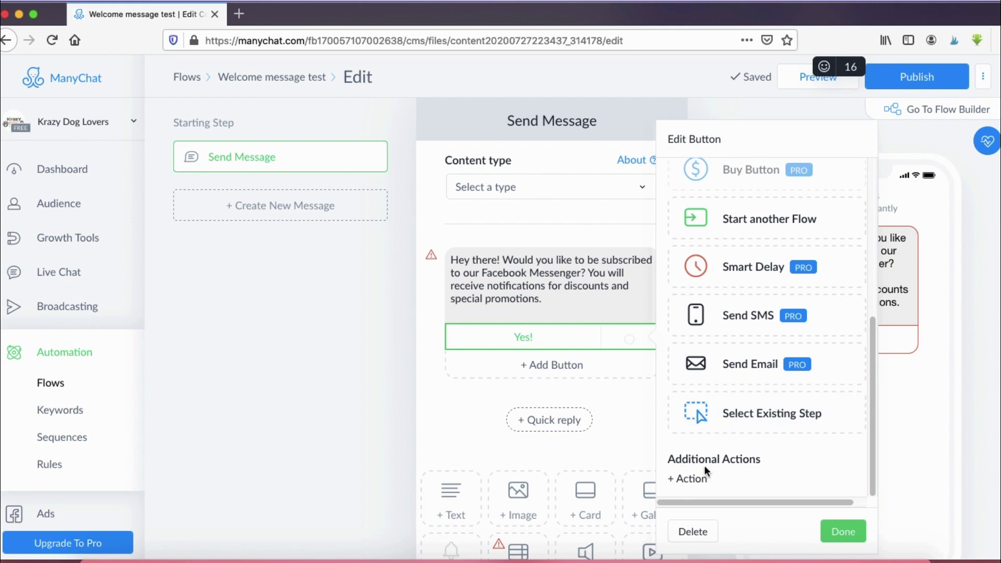
{"action": "left_click", "coordinate": [691, 483]}
{"action": "scroll", "coordinate": [719, 344], "scroll_direction": "down", "scroll_amount": 4}
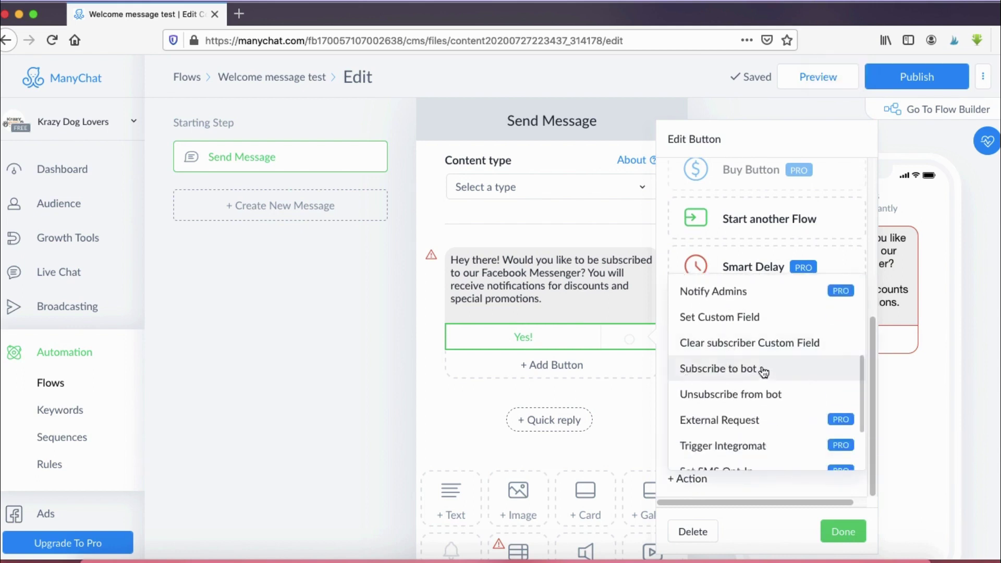
{"action": "left_click", "coordinate": [732, 369]}
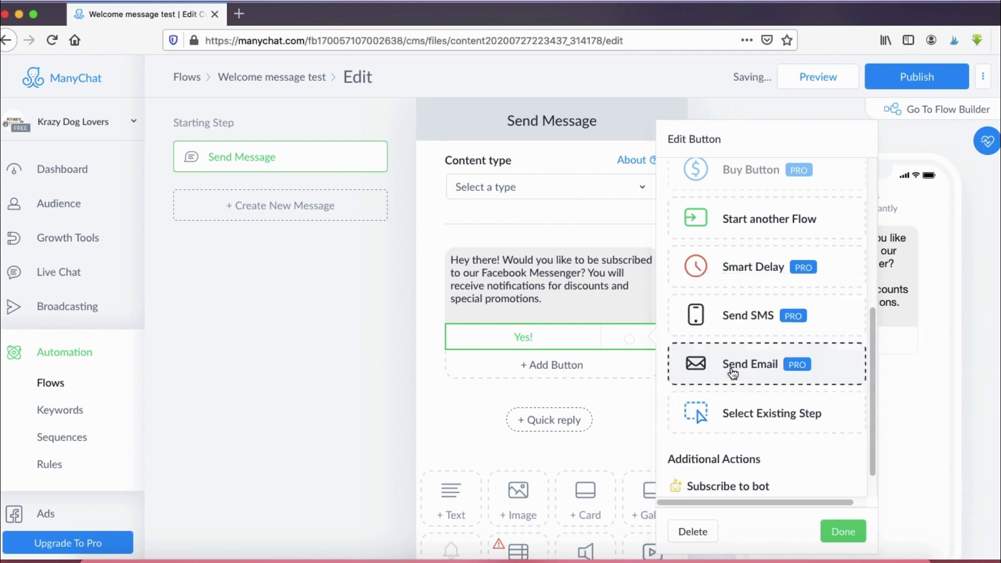
Step: Set the "Yes!" button to send a new message and open that attached message for editing
{"action": "scroll", "coordinate": [749, 305], "scroll_direction": "up", "scroll_amount": 5}
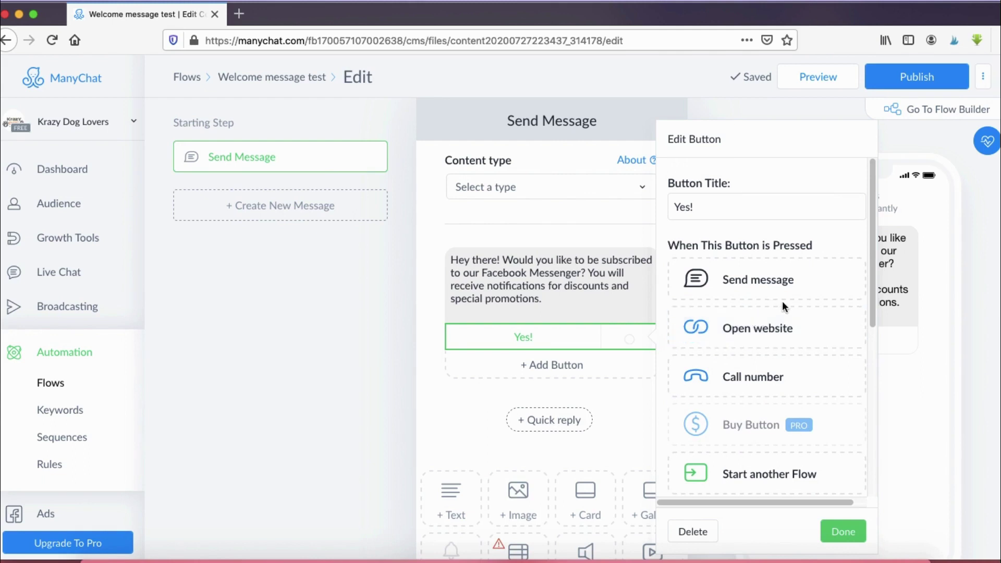
{"action": "left_click", "coordinate": [719, 288]}
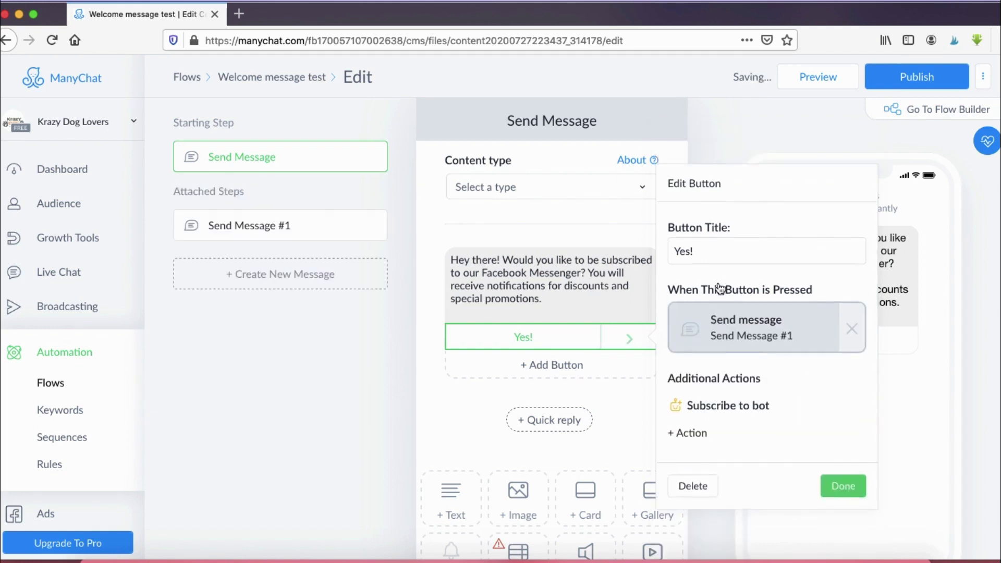
{"action": "left_click", "coordinate": [751, 321]}
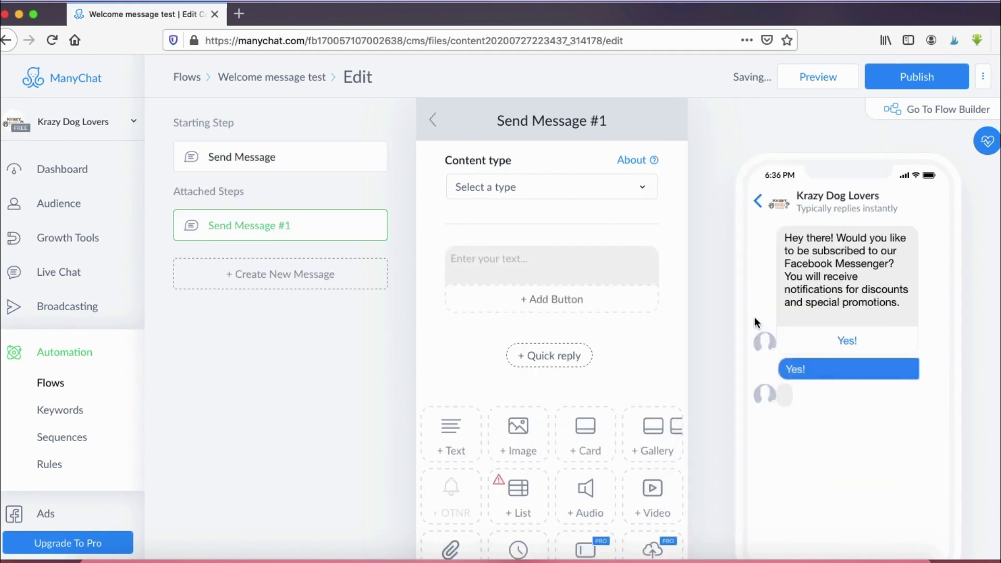
{"action": "left_click", "coordinate": [715, 554]}
{"action": "mouse_move", "coordinate": [494, 223]}
{"action": "left_mouse_down"}
{"action": "mouse_move", "coordinate": [446, 224]}
{"action": "mouse_move", "coordinate": [562, 352]}
{"action": "left_mouse_up"}
{"action": "left_click_drag", "start_coordinate": [634, 346], "coordinate": [498, 221]}
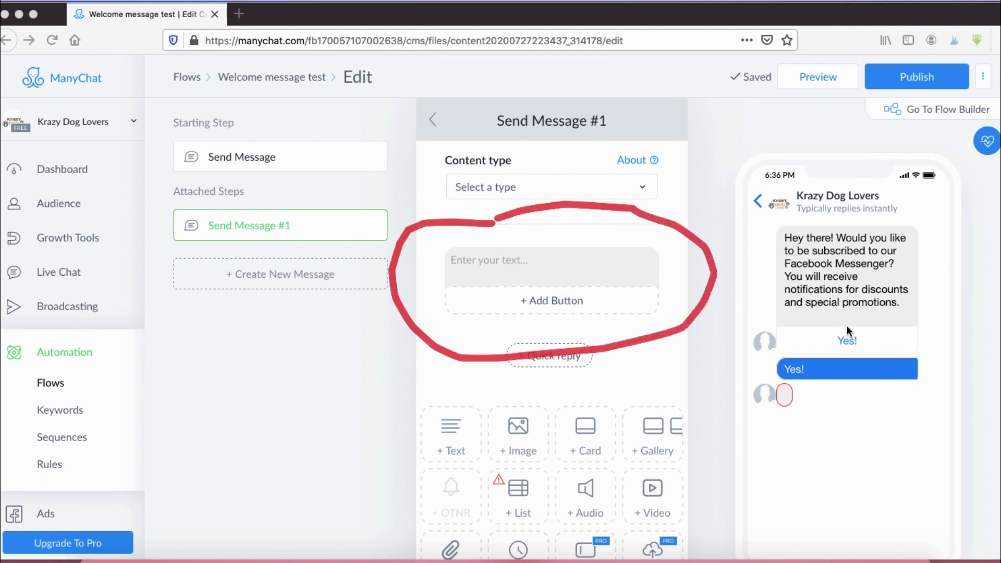
{"action": "left_click_drag", "start_coordinate": [851, 325], "coordinate": [895, 395]}
{"action": "key", "text": "Escape"}
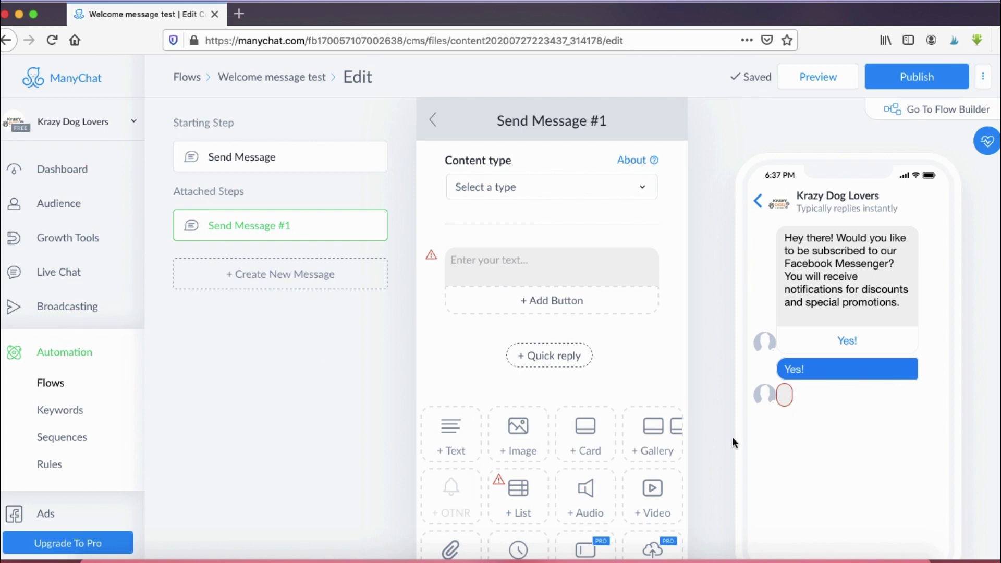
{"action": "left_click", "coordinate": [803, 523]}
{"action": "left_click_drag", "start_coordinate": [817, 349], "coordinate": [813, 314]}
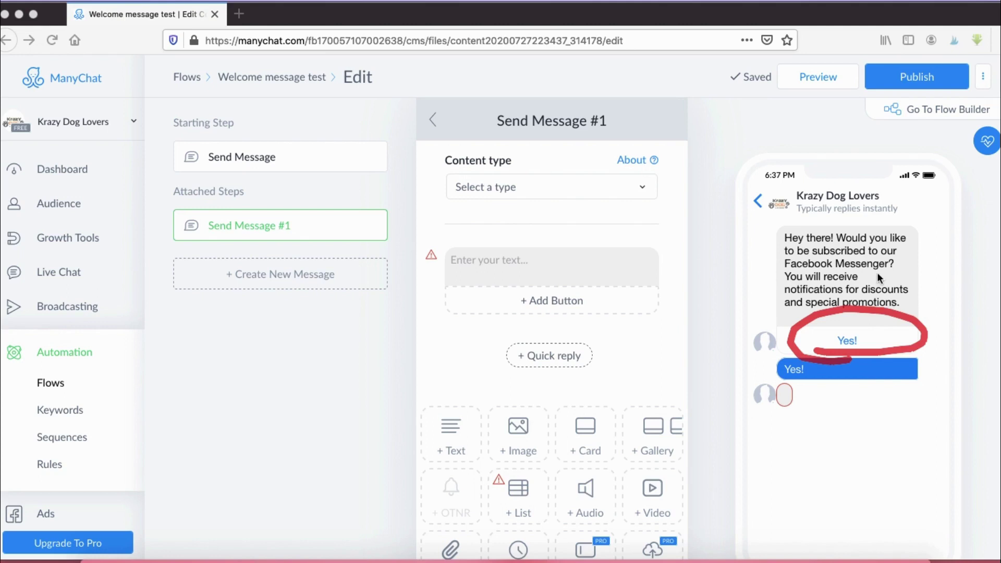
Step: Write the message text "Thank you! Your subscription is confirmed. Visit us today! Enjoy $5 off your first purchase with us. Use code "FREEFIVE" at checkout!"
{"action": "left_click", "coordinate": [525, 263]}
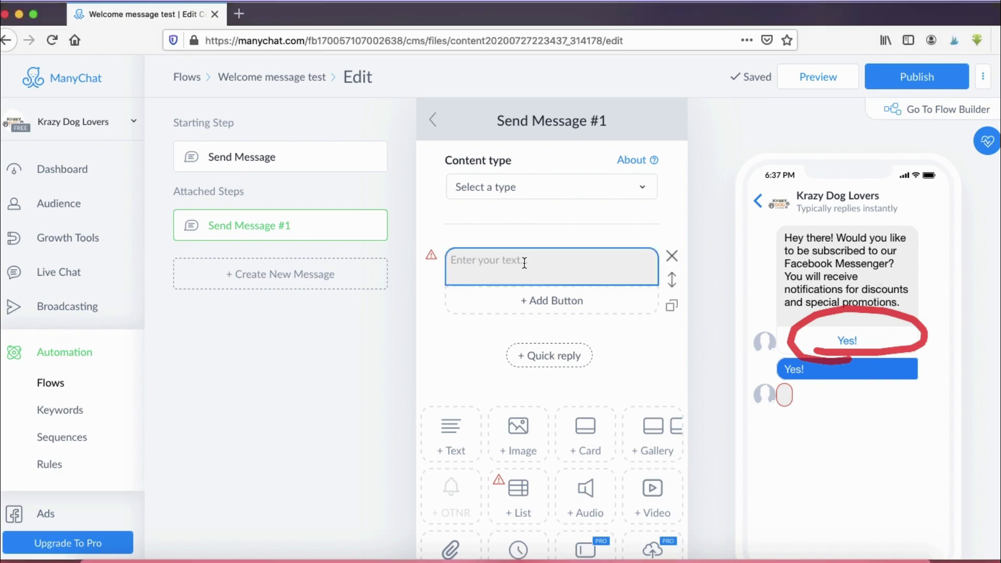
{"action": "left_click", "coordinate": [487, 263]}
{"action": "type", "text": "Thank you! Your subscription is confirmed. Visit us today! Enjoy $5 off your first purchase with us. Use code \"FREEFIVE\" at checkout!"}
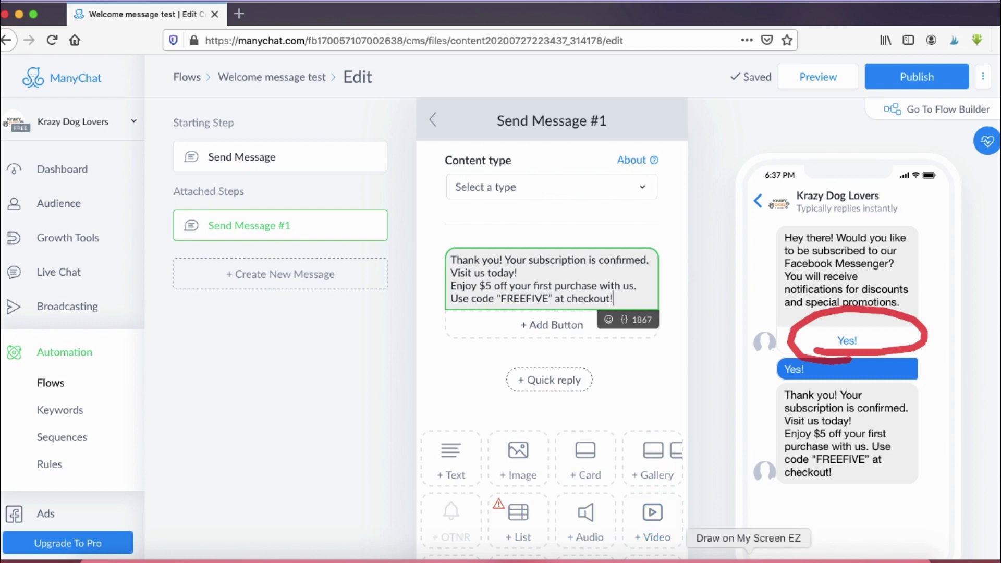
{"action": "left_click", "coordinate": [750, 561]}
{"action": "mouse_move", "coordinate": [534, 324]}
{"action": "left_mouse_down"}
{"action": "mouse_move", "coordinate": [489, 274]}
{"action": "mouse_move", "coordinate": [524, 326]}
{"action": "left_mouse_up"}
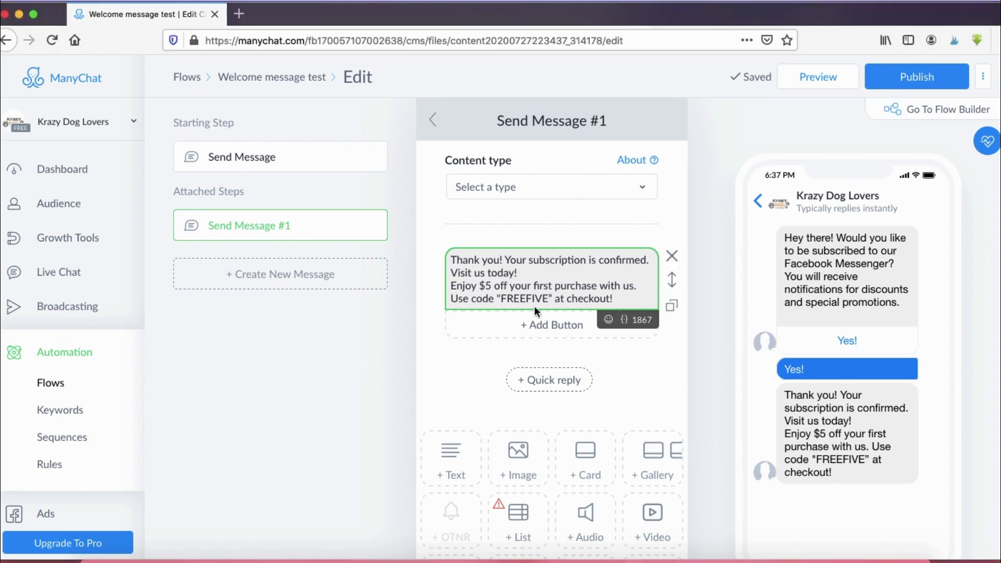
Step: Add a button titled "VISIT US NOW!" below the confirmation message and set it to open a website
{"action": "left_click", "coordinate": [572, 325]}
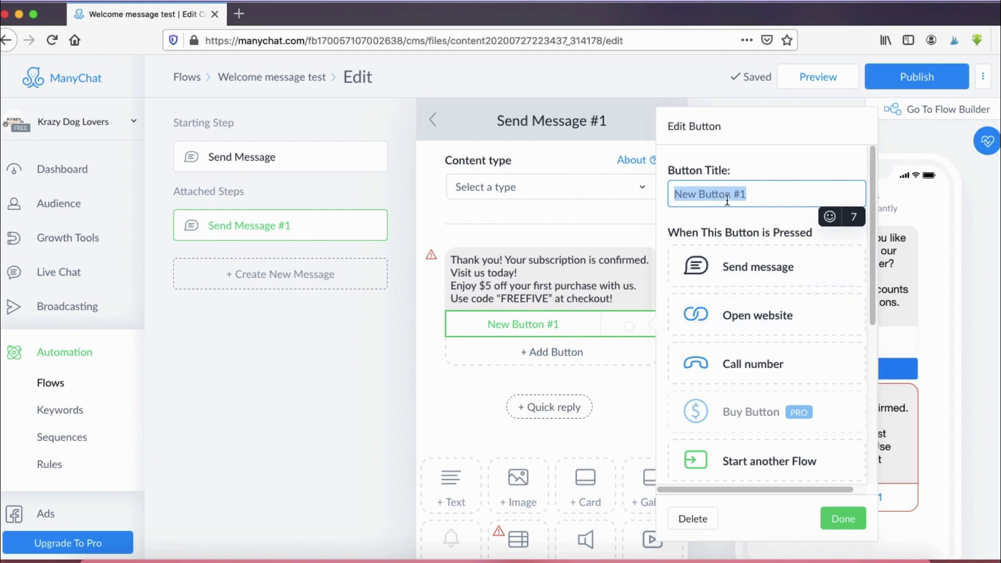
{"action": "type", "text": "VISIT US NOW!"}
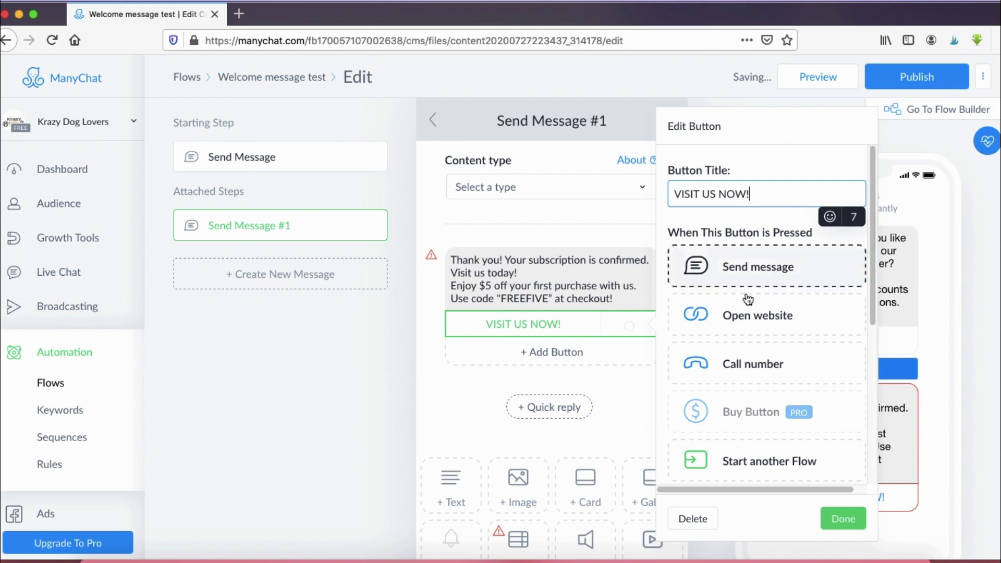
{"action": "left_click", "coordinate": [749, 302]}
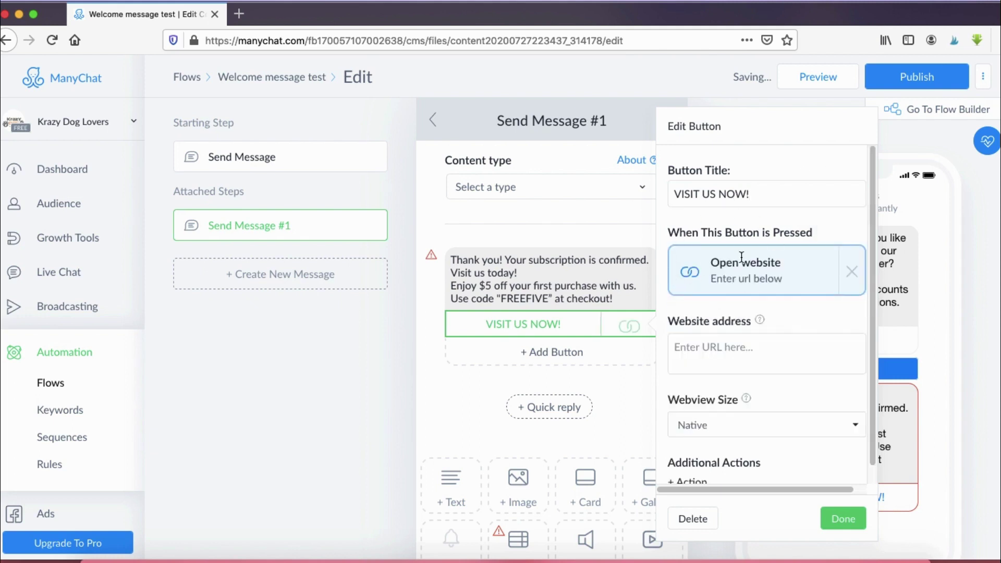
{"action": "left_click", "coordinate": [706, 558]}
{"action": "mouse_move", "coordinate": [712, 304]}
{"action": "left_mouse_down"}
{"action": "mouse_move", "coordinate": [853, 355]}
{"action": "mouse_move", "coordinate": [709, 302]}
{"action": "left_mouse_up"}
{"action": "key", "text": "Escape"}
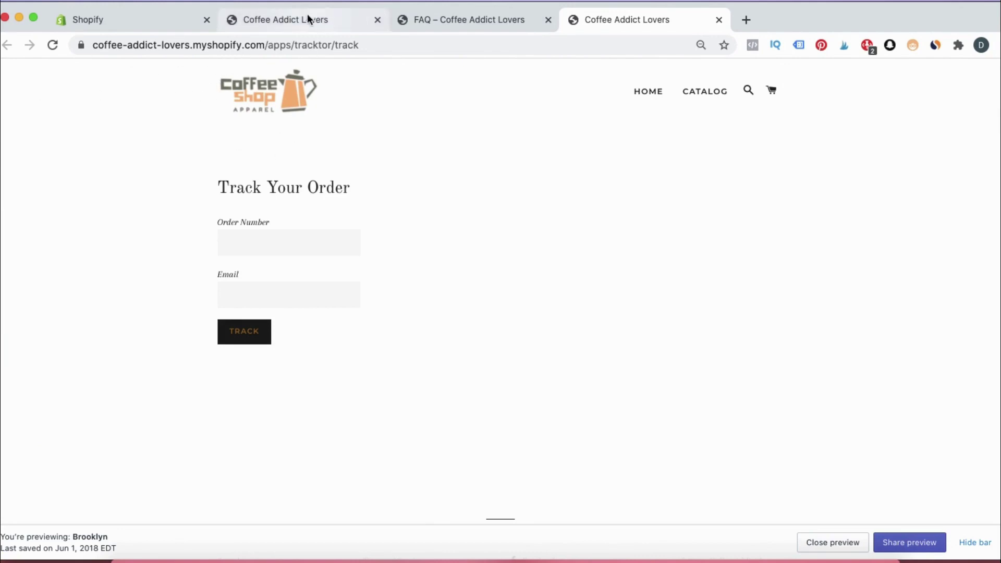
Step: Switch to the browser with the Coffee Addict Lovers store and copy the store's web address
{"action": "left_click", "coordinate": [263, 44]}
{"action": "left_click", "coordinate": [264, 43]}
{"action": "left_click_drag", "start_coordinate": [299, 45], "coordinate": [41, 51]}
{"action": "key", "text": "super+c"}
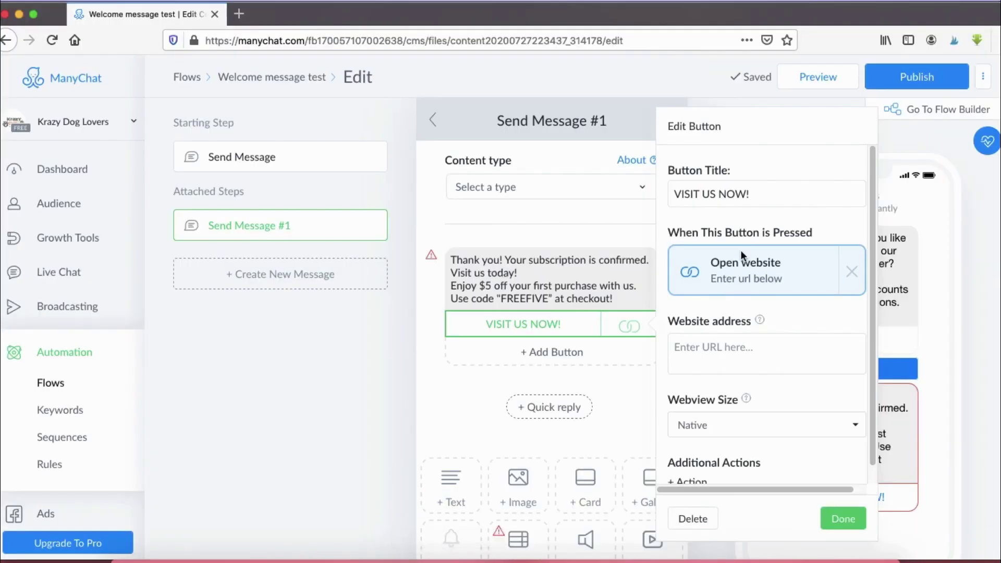
Step: Paste the copied store address as the website address of the "VISIT US NOW!" button and finish editing the button
{"action": "left_click", "coordinate": [743, 346]}
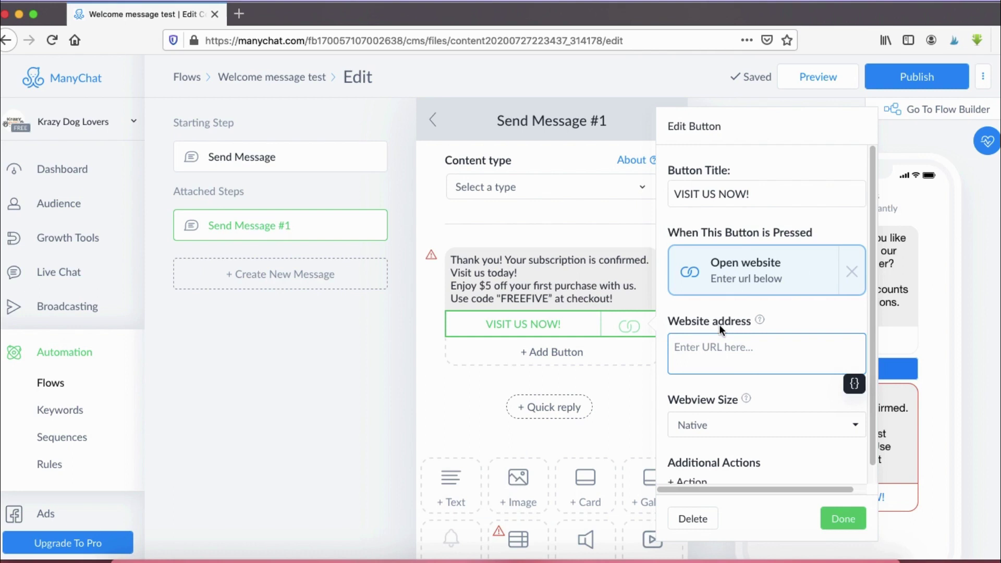
{"action": "key", "text": "super+v"}
{"action": "left_click", "coordinate": [852, 524]}
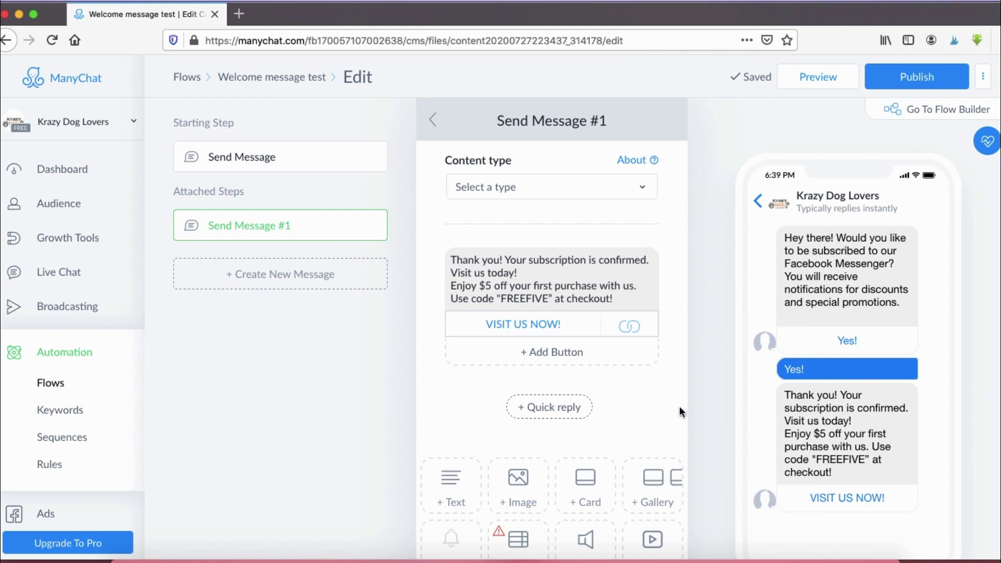
{"action": "left_click", "coordinate": [779, 560]}
{"action": "mouse_move", "coordinate": [854, 319]}
{"action": "left_mouse_down"}
{"action": "mouse_move", "coordinate": [830, 321]}
{"action": "mouse_move", "coordinate": [888, 333]}
{"action": "left_mouse_up"}
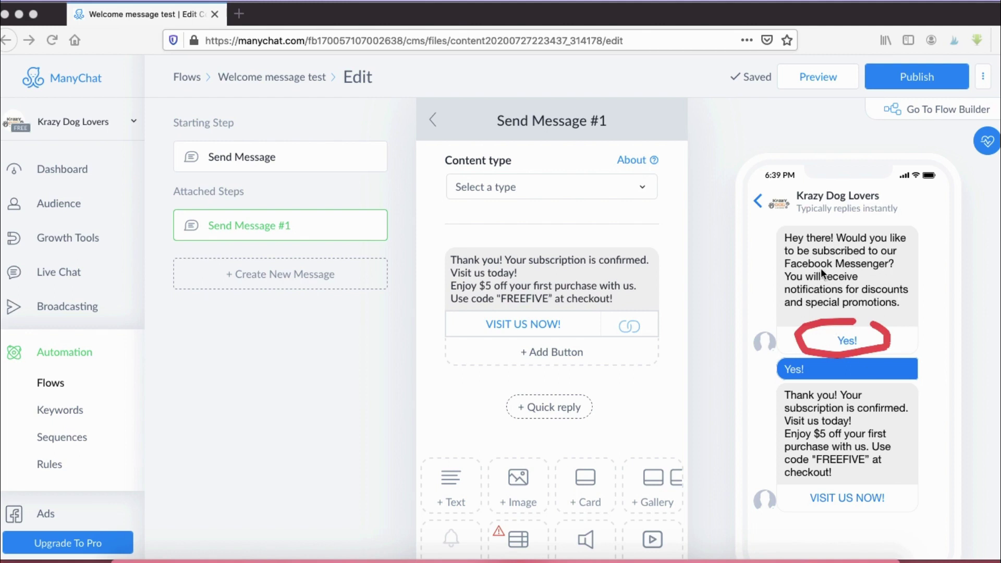
{"action": "key", "text": "Escape"}
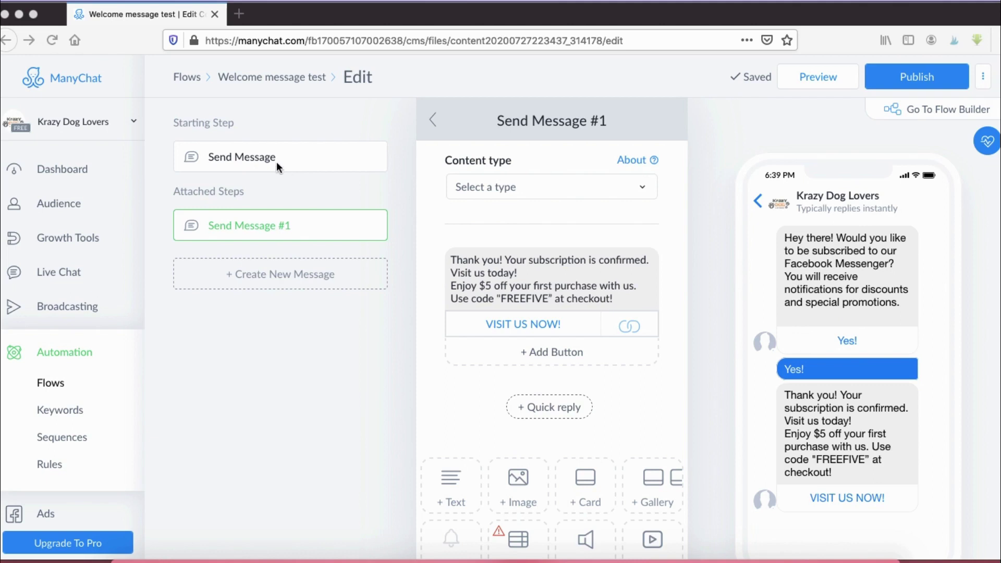
Step: Return to the starting Send Message step and add a second button titled "No, thank you"
{"action": "left_click", "coordinate": [257, 156]}
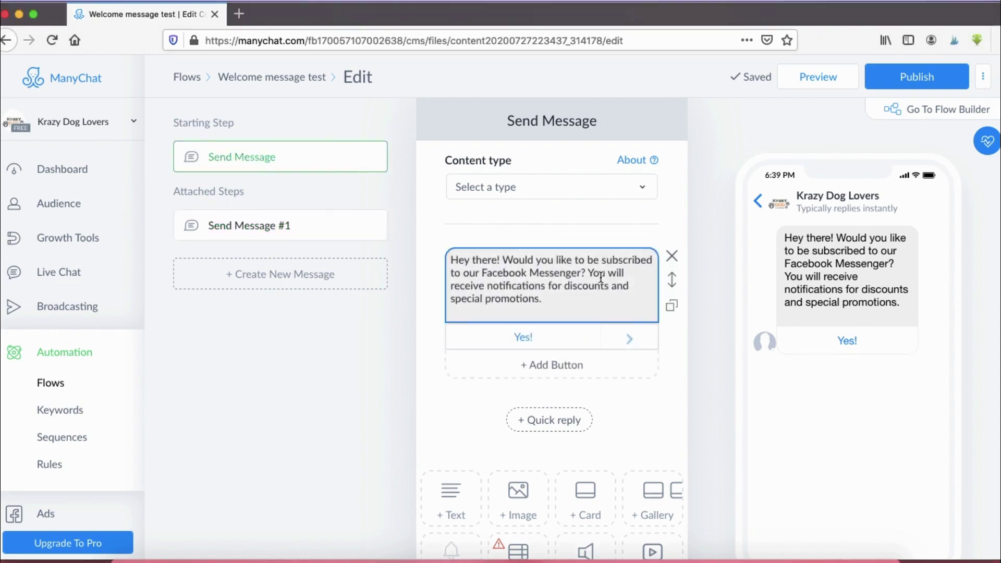
{"action": "left_click", "coordinate": [777, 557]}
{"action": "mouse_move", "coordinate": [474, 359]}
{"action": "left_mouse_down"}
{"action": "mouse_move", "coordinate": [661, 380]}
{"action": "mouse_move", "coordinate": [506, 352]}
{"action": "left_mouse_up"}
{"action": "key", "text": "Escape"}
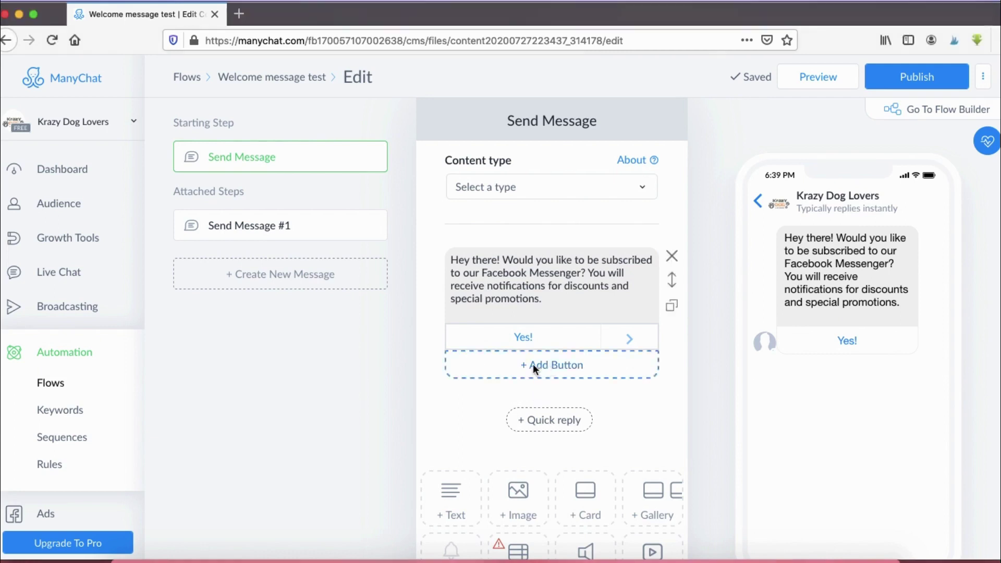
{"action": "left_click", "coordinate": [533, 364]}
{"action": "type", "text": "NO"}
{"action": "key", "text": "BackSpace"}
{"action": "type", "text": "o, thank you"}
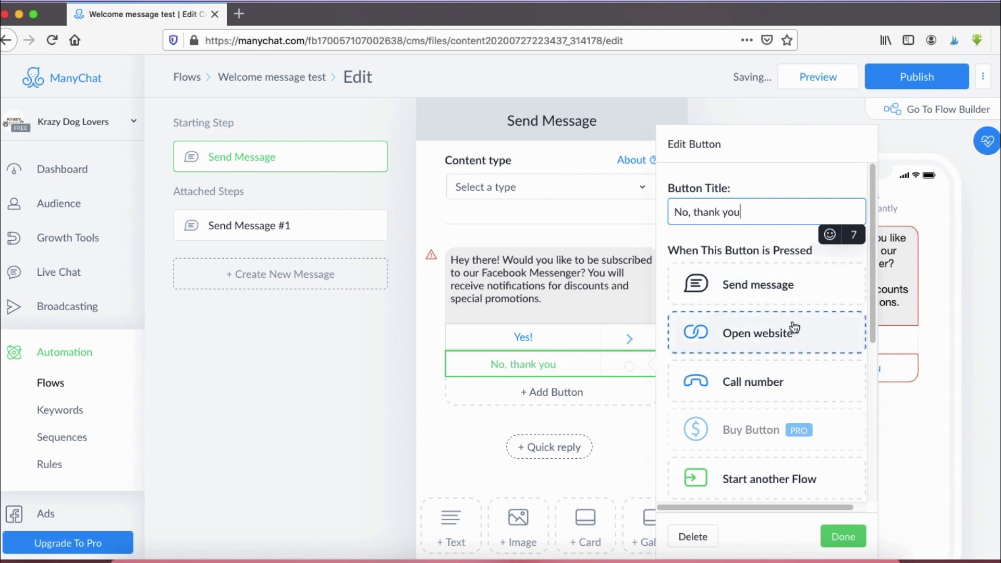
Step: Add the additional action "Unsubscribe from bot" to the "No, thank you" button
{"action": "scroll", "coordinate": [790, 339], "scroll_direction": "down", "scroll_amount": 5}
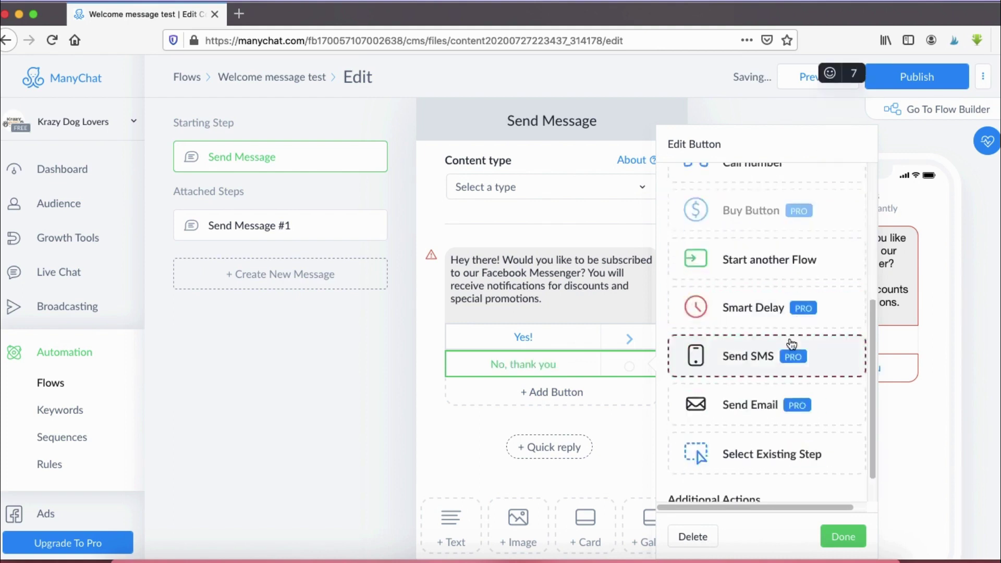
{"action": "left_click", "coordinate": [691, 486]}
{"action": "scroll", "coordinate": [694, 372], "scroll_direction": "down", "scroll_amount": 5}
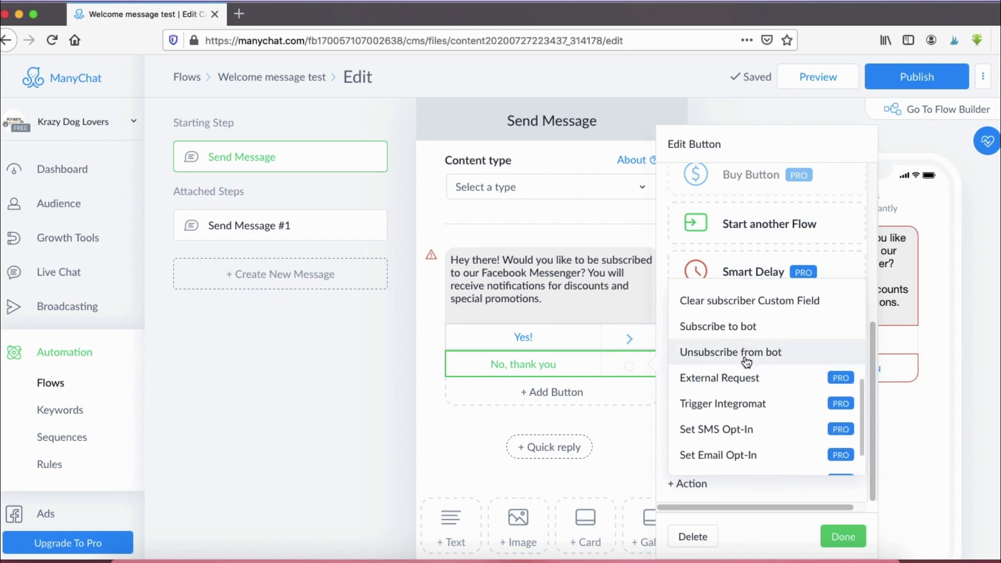
{"action": "left_click", "coordinate": [691, 353]}
Step: Make "No, thank you" send a new message reading "We are sad to see you leave. You can still visit us anytime at yourwebsite.com"
{"action": "scroll", "coordinate": [737, 290], "scroll_direction": "up", "scroll_amount": 10}
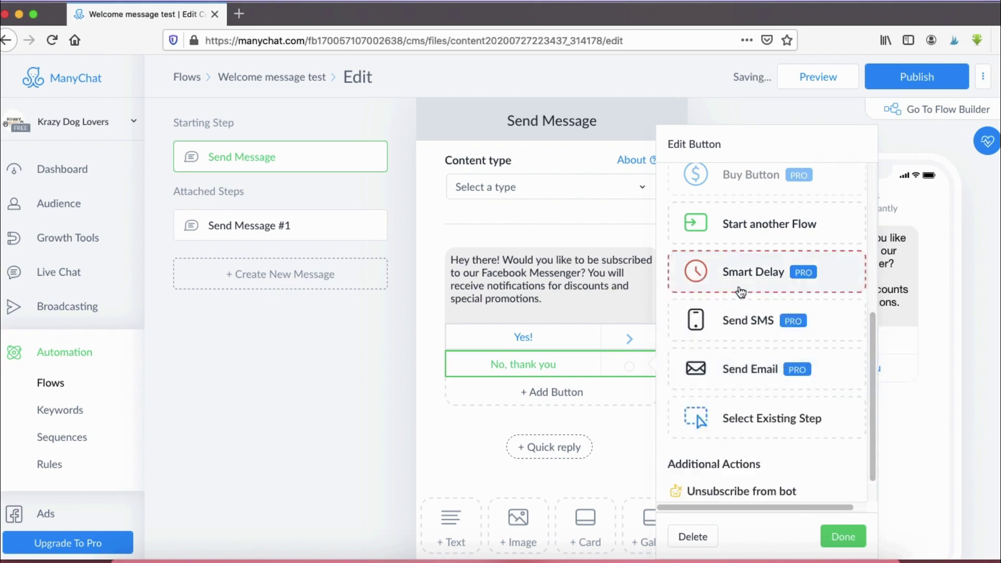
{"action": "left_click", "coordinate": [730, 283]}
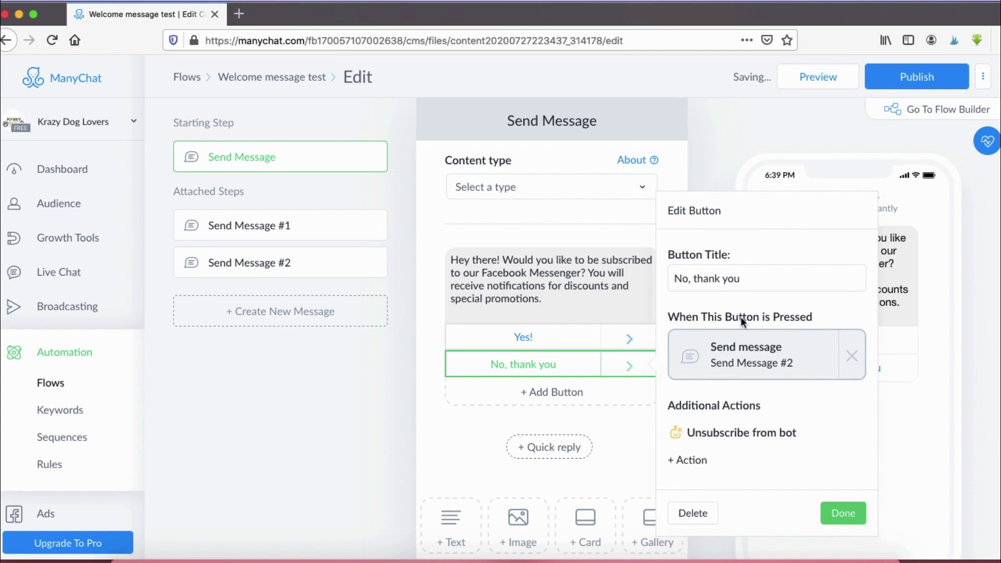
{"action": "left_click", "coordinate": [746, 345]}
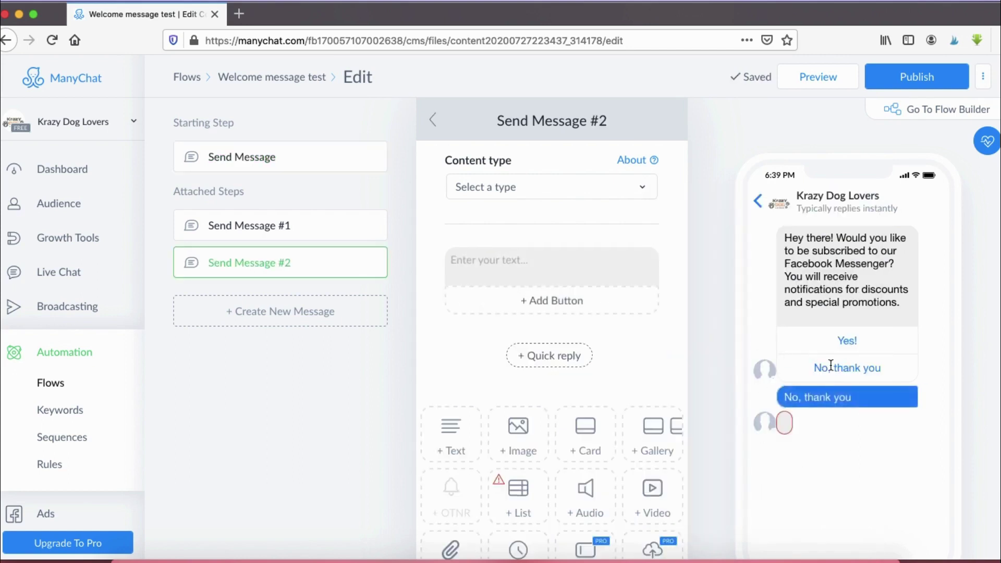
{"action": "left_click", "coordinate": [517, 261]}
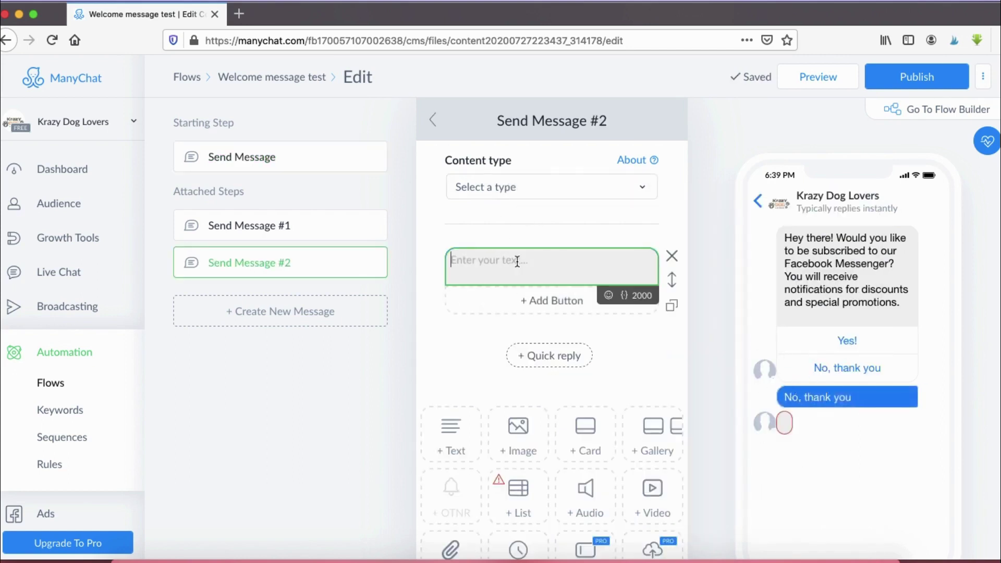
{"action": "type", "text": "We are sad to see you leave. You can still visit us anytime at yourwebsite.com"}
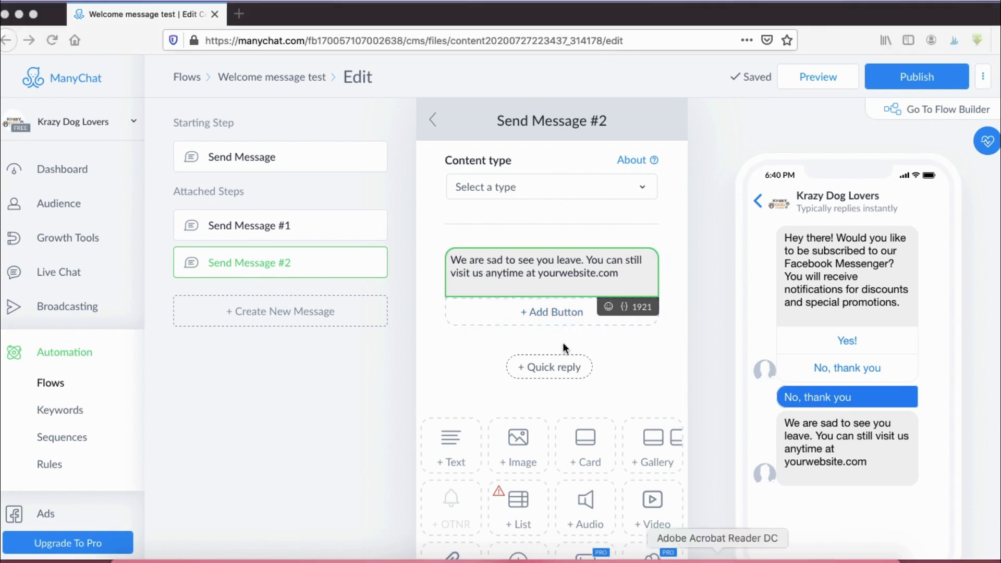
Step: Publish the "Welcome message test" flow
{"action": "mouse_move", "coordinate": [524, 295]}
{"action": "left_mouse_down"}
{"action": "mouse_move", "coordinate": [646, 326]}
{"action": "mouse_move", "coordinate": [527, 300]}
{"action": "left_mouse_up"}
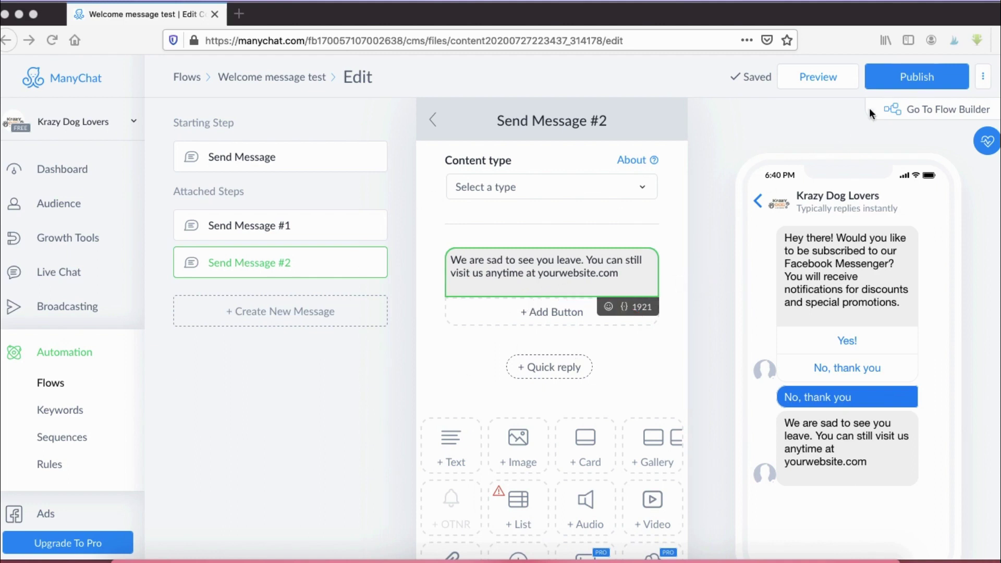
{"action": "mouse_move", "coordinate": [891, 102]}
{"action": "left_mouse_down"}
{"action": "mouse_move", "coordinate": [825, 68]}
{"action": "mouse_move", "coordinate": [931, 95]}
{"action": "left_mouse_up"}
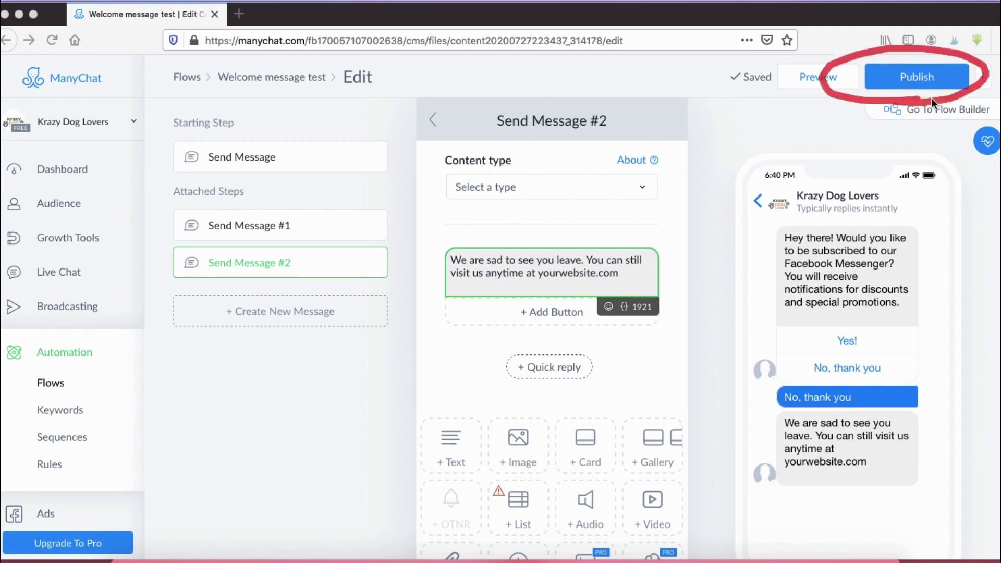
{"action": "left_click", "coordinate": [920, 76]}
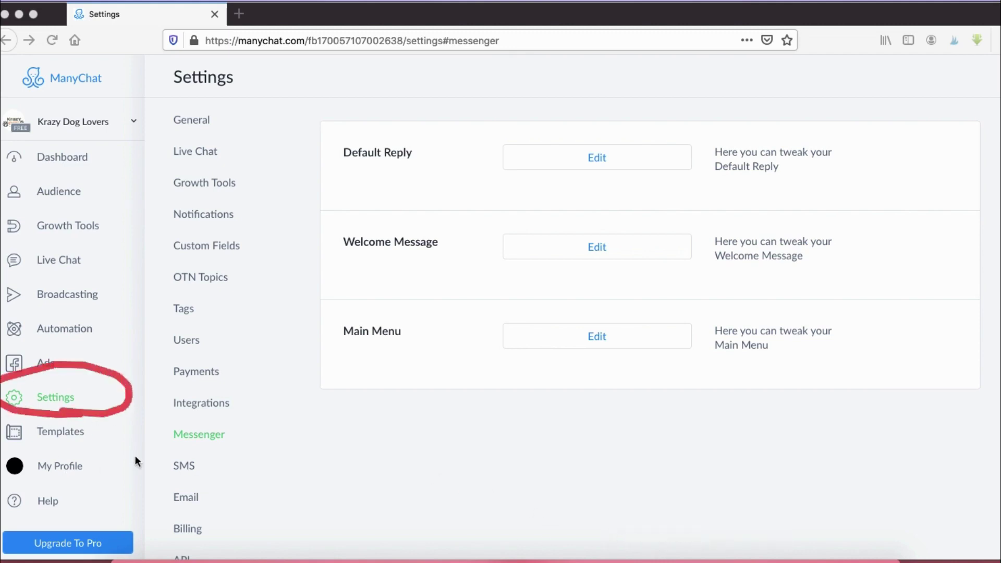
Step: Edit the Welcome Message in the Messenger settings and set the "Welcome message test" flow as its flow
{"action": "mouse_move", "coordinate": [180, 451]}
{"action": "left_mouse_down"}
{"action": "mouse_move", "coordinate": [149, 422]}
{"action": "mouse_move", "coordinate": [221, 444]}
{"action": "left_mouse_up"}
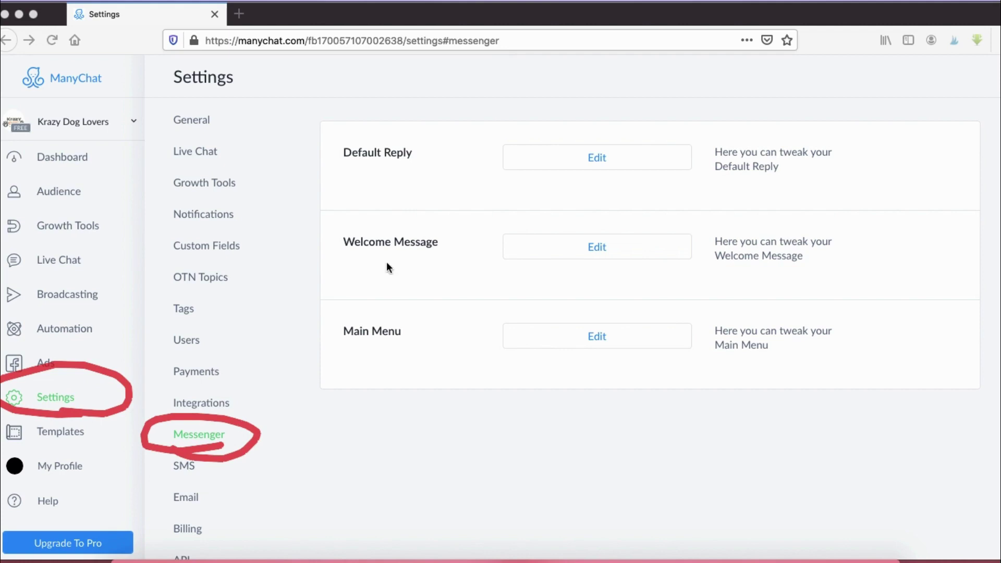
{"action": "mouse_move", "coordinate": [386, 211]}
{"action": "left_mouse_down"}
{"action": "mouse_move", "coordinate": [304, 257]}
{"action": "mouse_move", "coordinate": [587, 287]}
{"action": "mouse_move", "coordinate": [869, 226]}
{"action": "mouse_move", "coordinate": [380, 215]}
{"action": "left_mouse_up"}
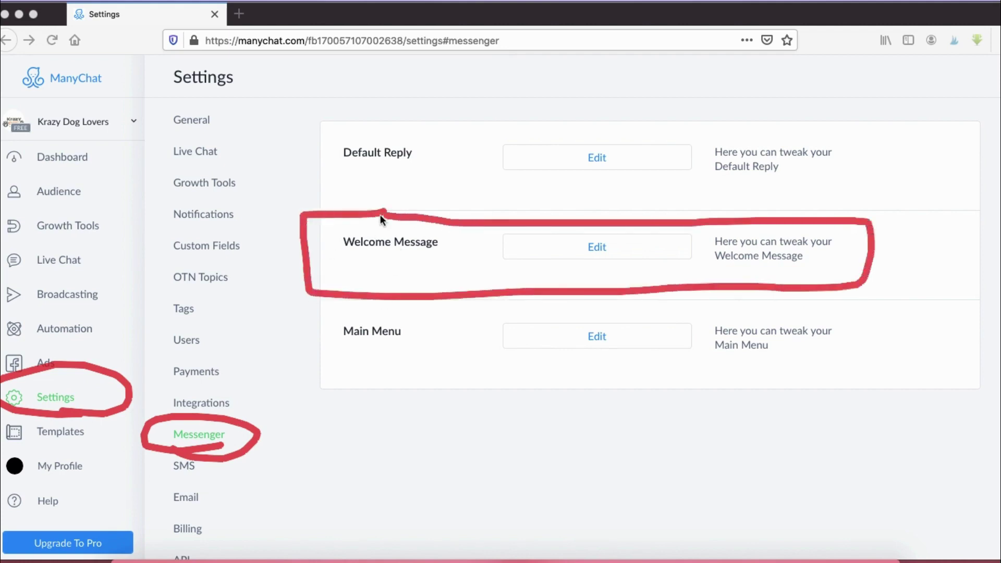
{"action": "left_click", "coordinate": [596, 250]}
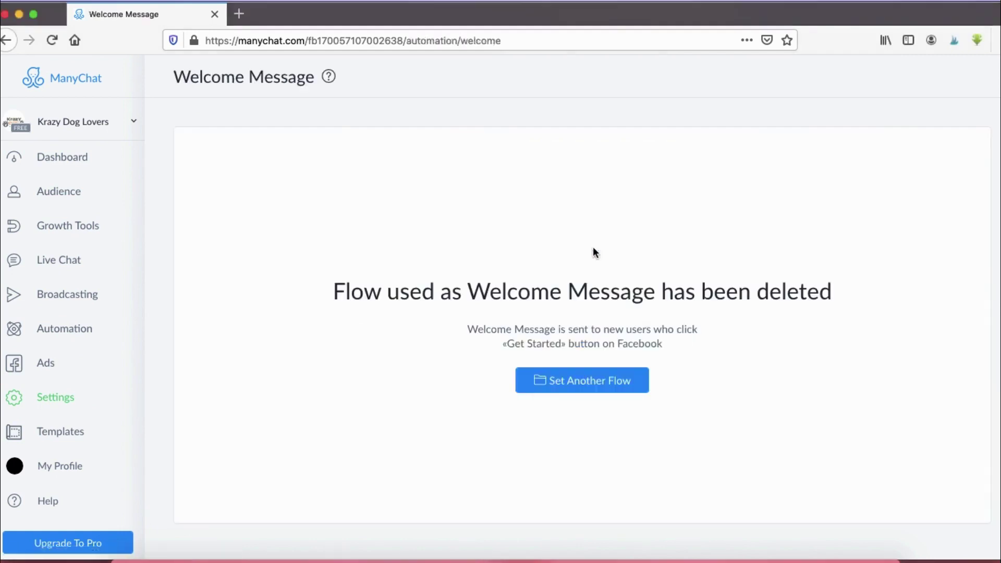
{"action": "left_click", "coordinate": [554, 386]}
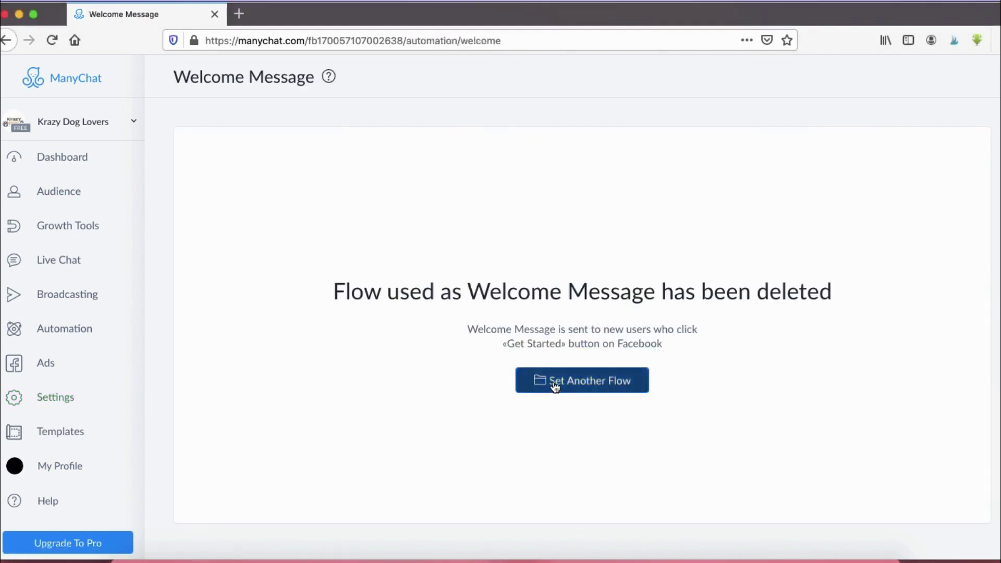
{"action": "scroll", "coordinate": [447, 371], "scroll_direction": "down", "scroll_amount": 1}
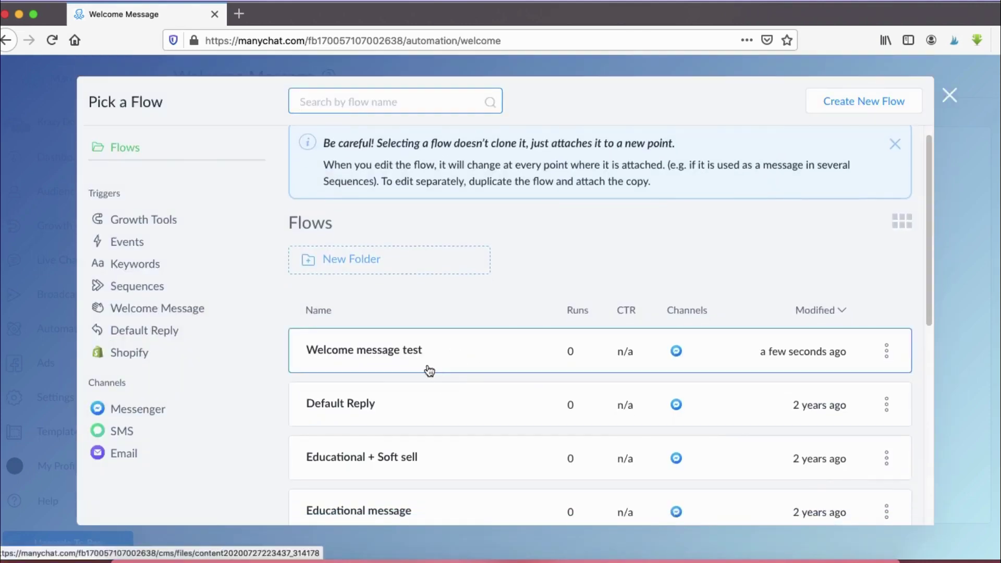
{"action": "left_click_drag", "start_coordinate": [324, 313], "coordinate": [457, 319]}
{"action": "left_click_drag", "start_coordinate": [397, 308], "coordinate": [326, 321]}
{"action": "key", "text": "Escape"}
{"action": "left_click", "coordinate": [391, 349]}
{"action": "left_click", "coordinate": [801, 502]}
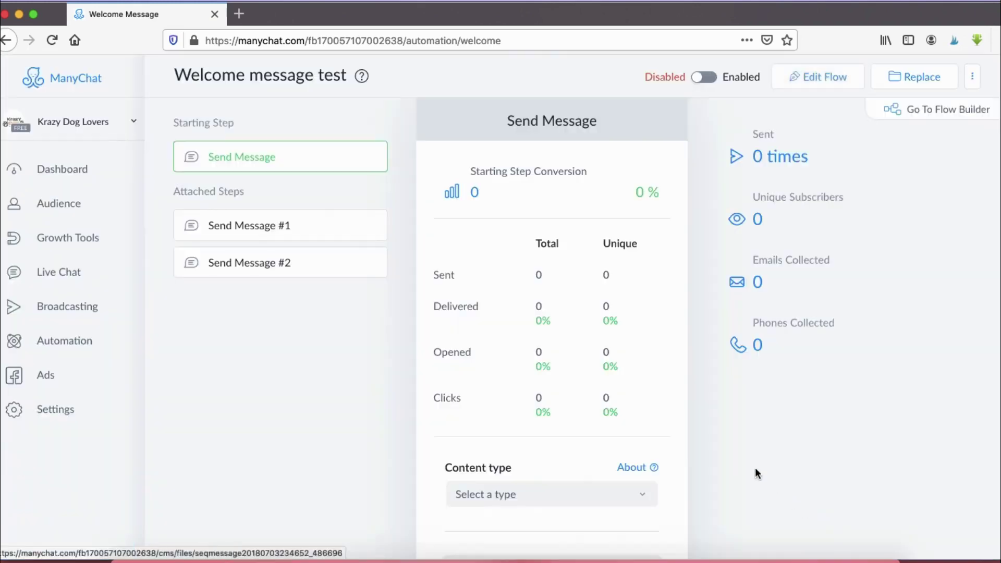
Step: Switch the "Welcome message test" Welcome Message from disabled to enabled
{"action": "left_click", "coordinate": [776, 557]}
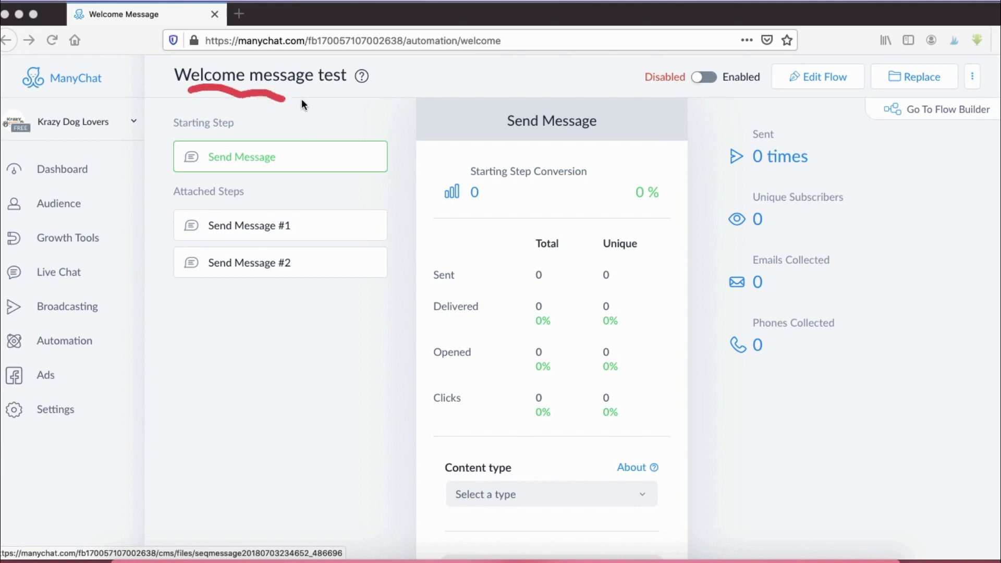
{"action": "mouse_move", "coordinate": [681, 93]}
{"action": "left_mouse_down"}
{"action": "mouse_move", "coordinate": [755, 89]}
{"action": "mouse_move", "coordinate": [668, 61]}
{"action": "mouse_move", "coordinate": [693, 96]}
{"action": "left_mouse_up"}
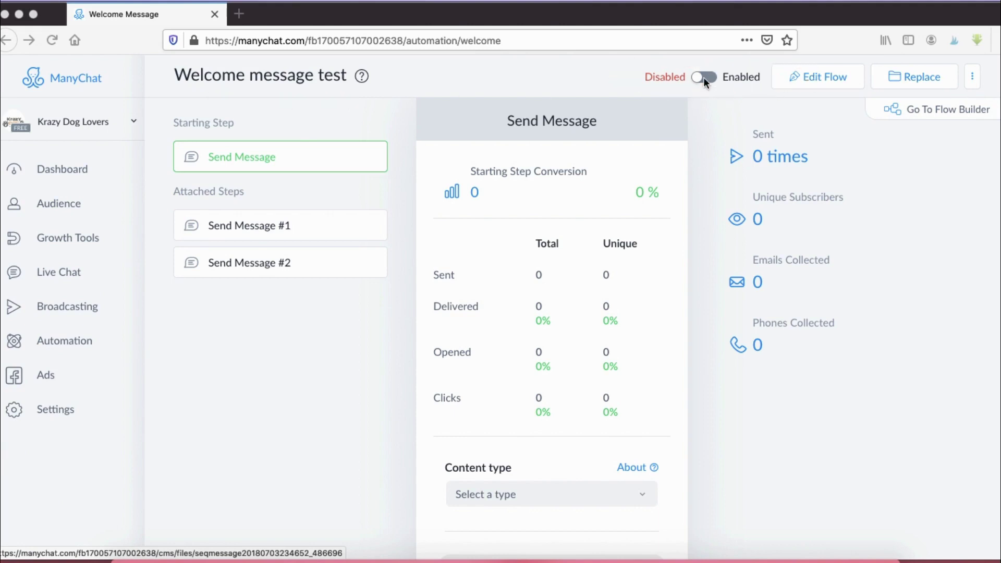
{"action": "left_click", "coordinate": [703, 77]}
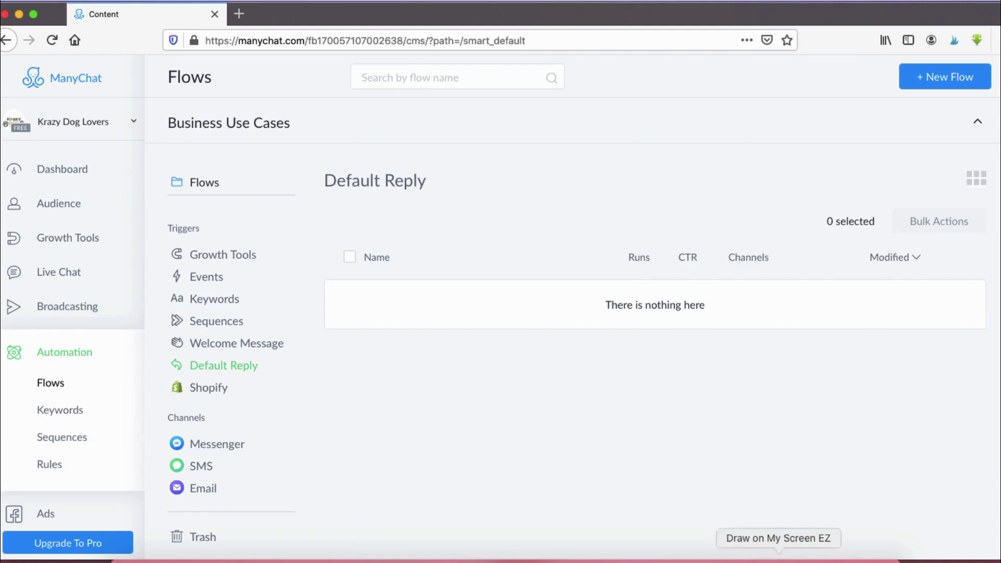
{"action": "left_click", "coordinate": [807, 558]}
{"action": "mouse_move", "coordinate": [315, 199]}
{"action": "left_mouse_down"}
{"action": "mouse_move", "coordinate": [461, 170]}
{"action": "mouse_move", "coordinate": [340, 208]}
{"action": "left_mouse_up"}
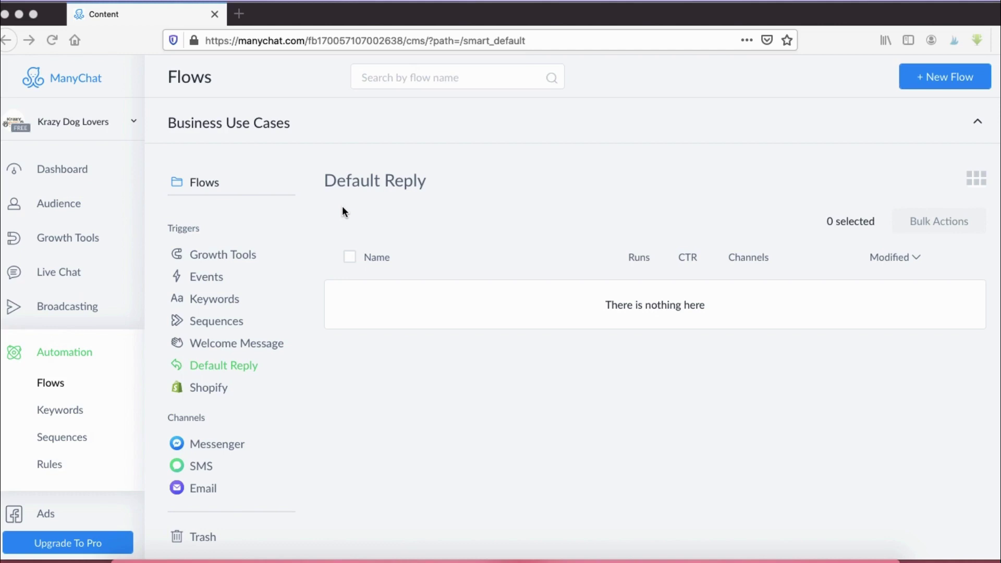
{"action": "mouse_move", "coordinate": [197, 383]}
{"action": "left_mouse_down"}
{"action": "mouse_move", "coordinate": [274, 379]}
{"action": "mouse_move", "coordinate": [139, 367]}
{"action": "mouse_move", "coordinate": [228, 374]}
{"action": "left_mouse_up"}
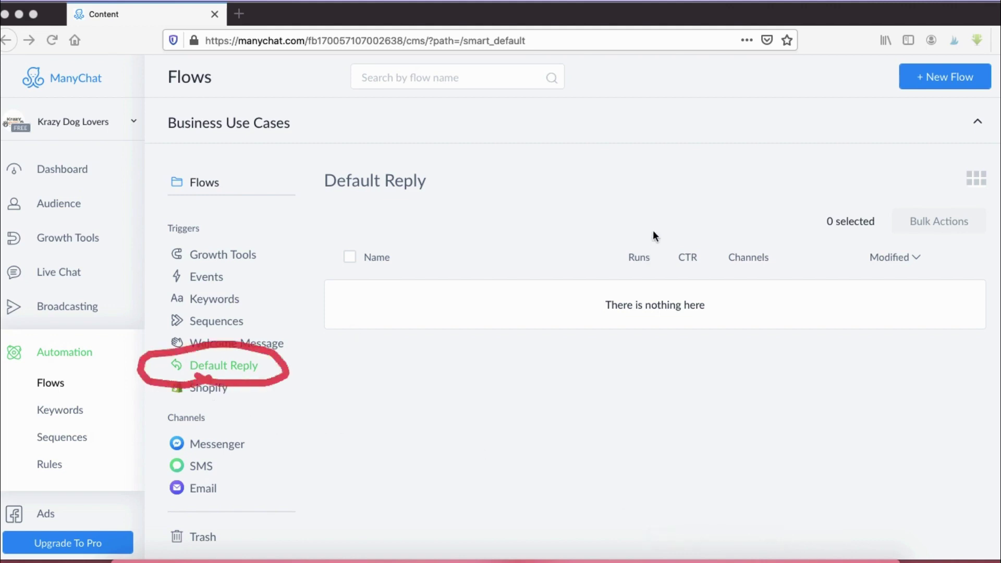
{"action": "mouse_move", "coordinate": [917, 100]}
{"action": "left_mouse_down"}
{"action": "mouse_move", "coordinate": [970, 34]}
{"action": "mouse_move", "coordinate": [918, 117]}
{"action": "mouse_move", "coordinate": [981, 102]}
{"action": "left_mouse_up"}
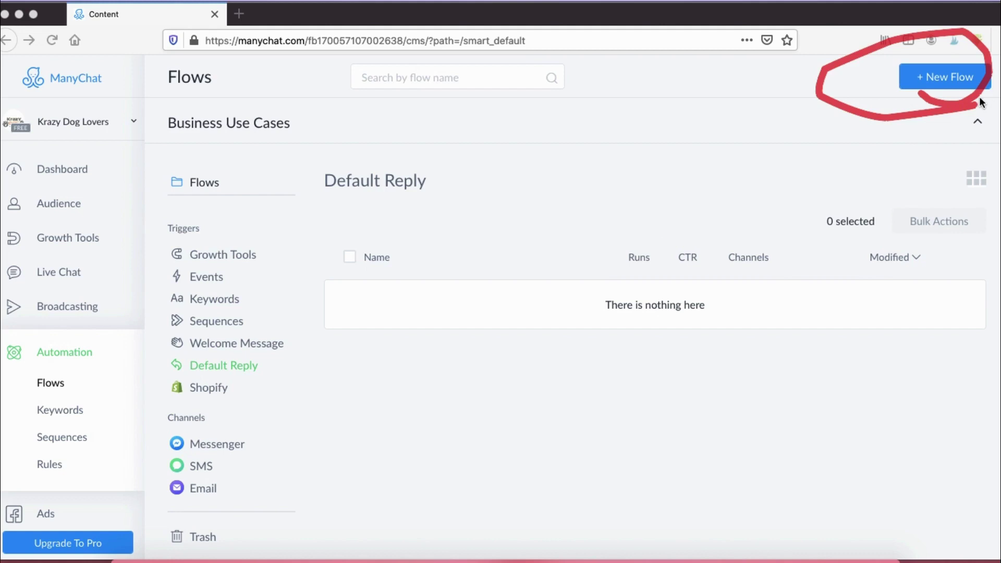
Step: Create a new flow named "reply test" for the default reply
{"action": "left_click", "coordinate": [940, 76]}
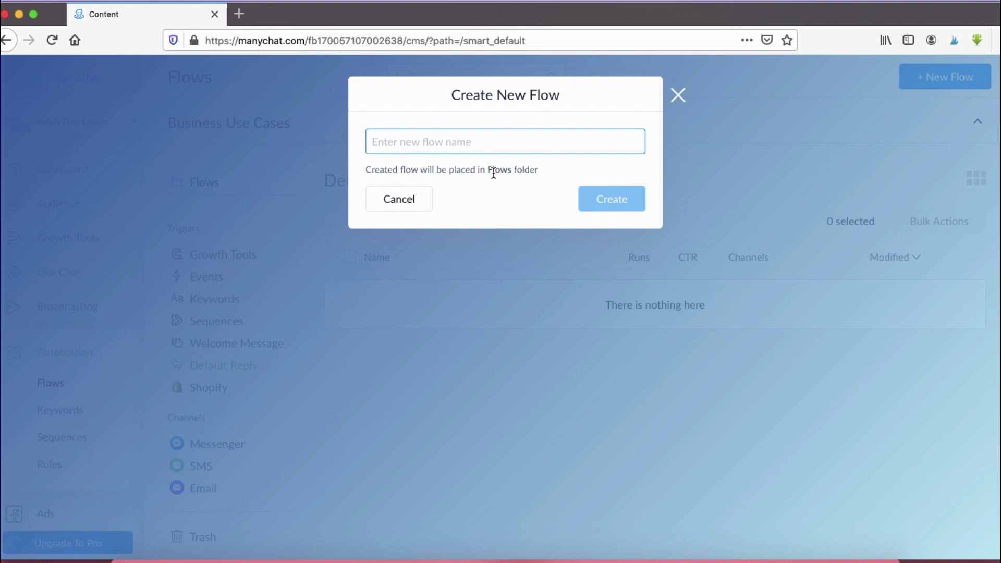
{"action": "type", "text": "reply te"}
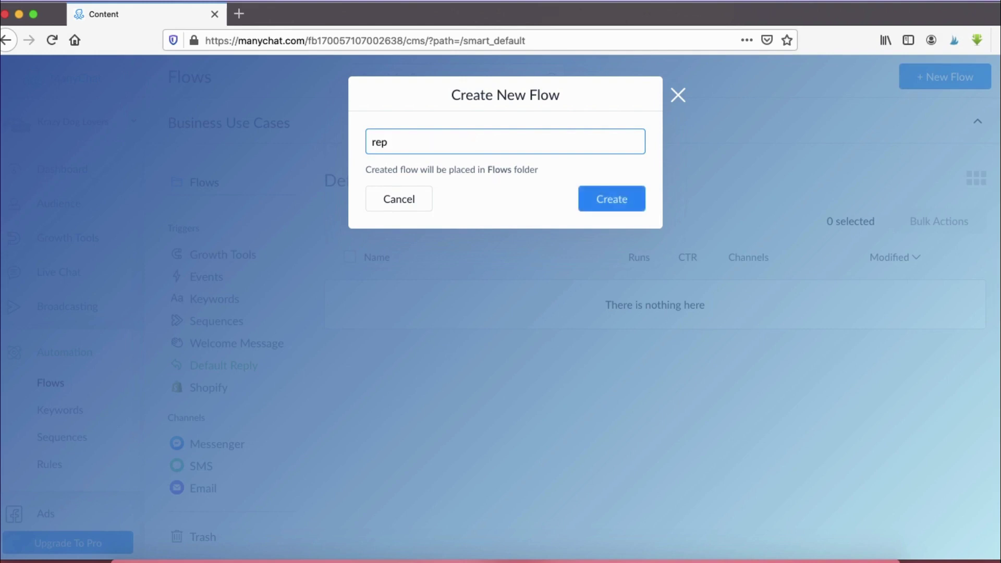
{"action": "type", "text": "st"}
{"action": "left_click", "coordinate": [620, 202]}
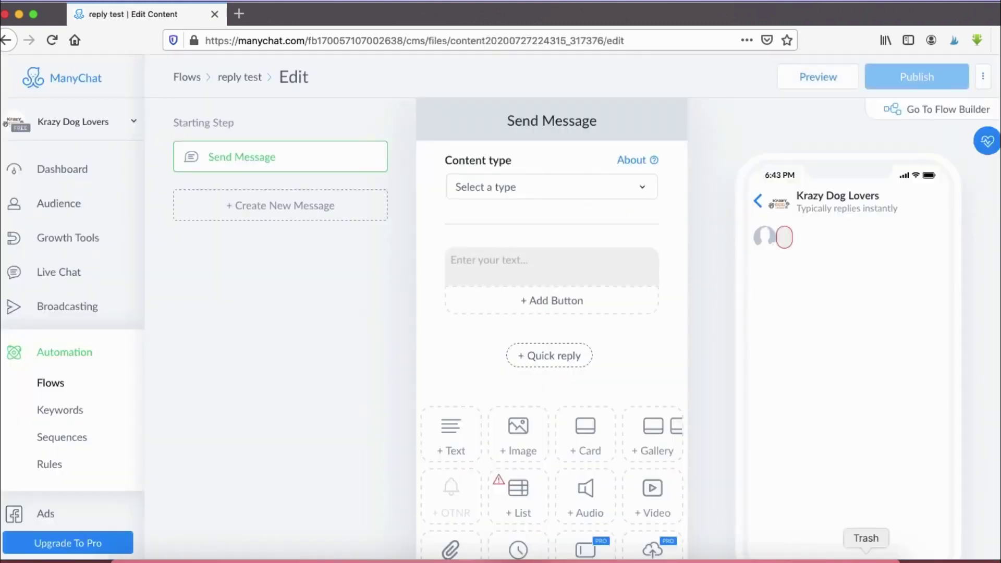
Step: Enter the message "Thank you for reaching out to us. Please type your question below", promising a prompt team answer and suggesting the options below meanwhile
{"action": "left_click", "coordinate": [746, 544]}
{"action": "mouse_move", "coordinate": [514, 234]}
{"action": "left_mouse_down"}
{"action": "mouse_move", "coordinate": [413, 233]}
{"action": "mouse_move", "coordinate": [403, 383]}
{"action": "mouse_move", "coordinate": [687, 244]}
{"action": "mouse_move", "coordinate": [459, 239]}
{"action": "left_mouse_up"}
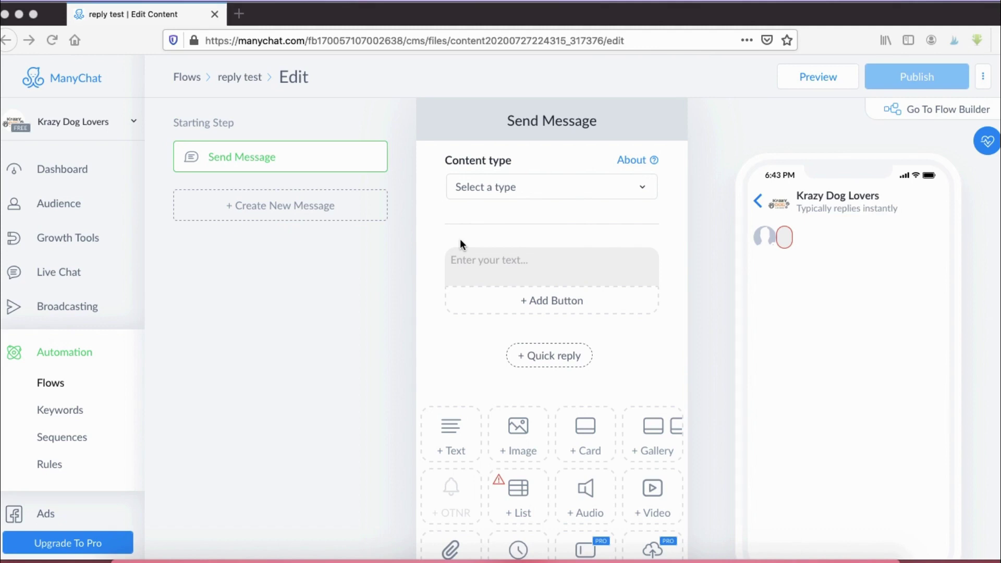
{"action": "left_click", "coordinate": [502, 268]}
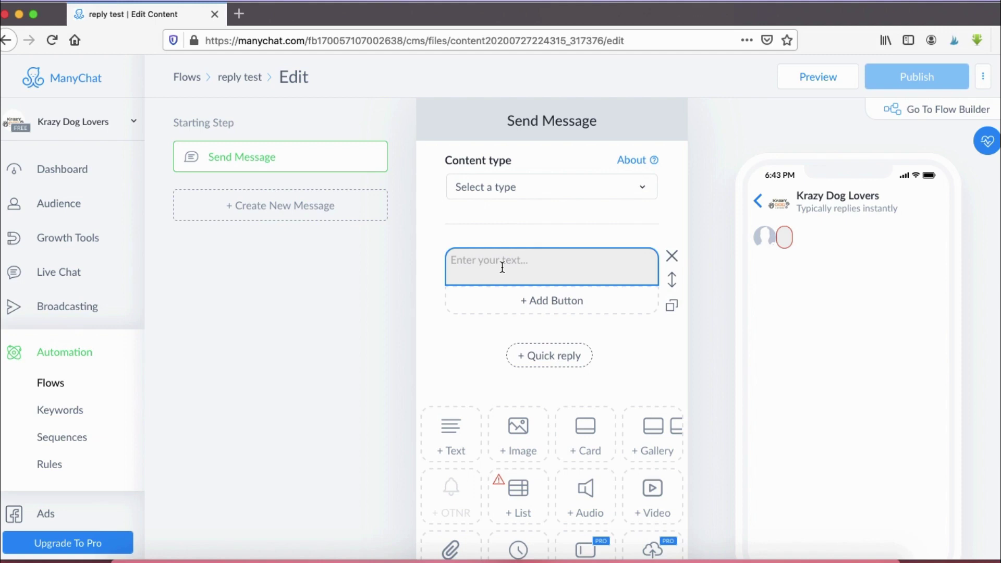
{"action": "type", "text": "Thank you for reaching out to us. Please type your question below and our team will be with you shortly :)  In the meantime, please click a few of the options below that may solve any issues you're having."}
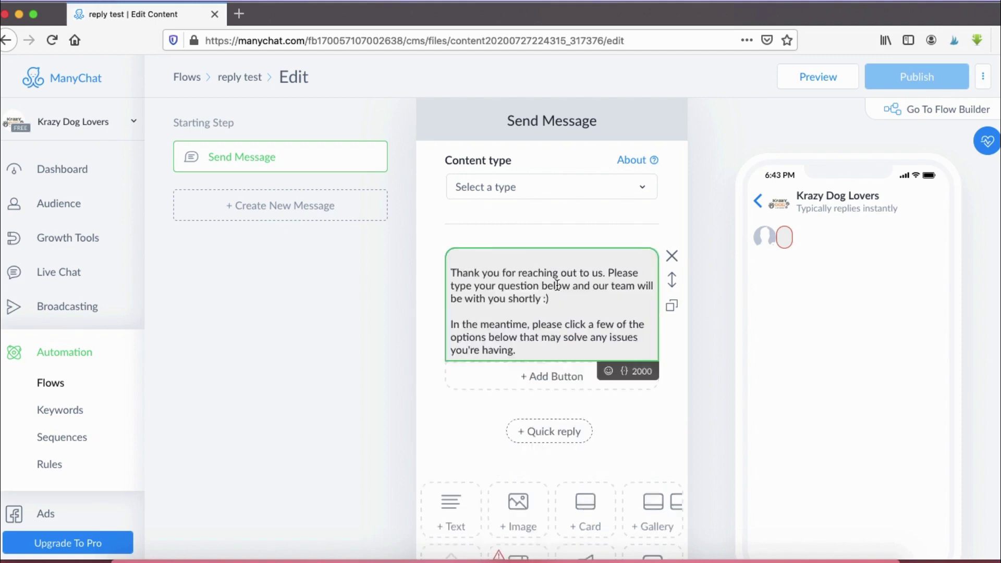
{"action": "left_click", "coordinate": [452, 273]}
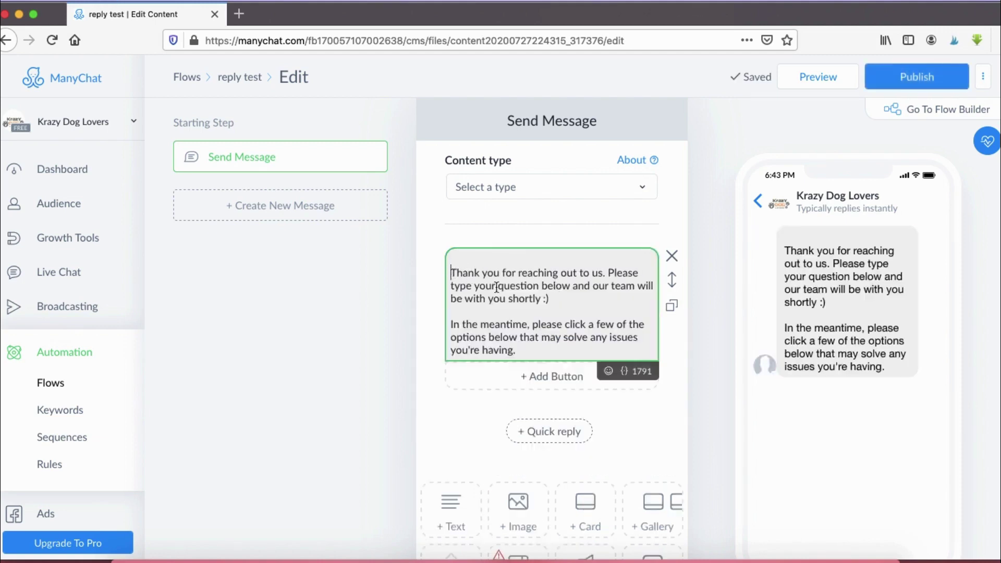
{"action": "key", "text": "BackSpace"}
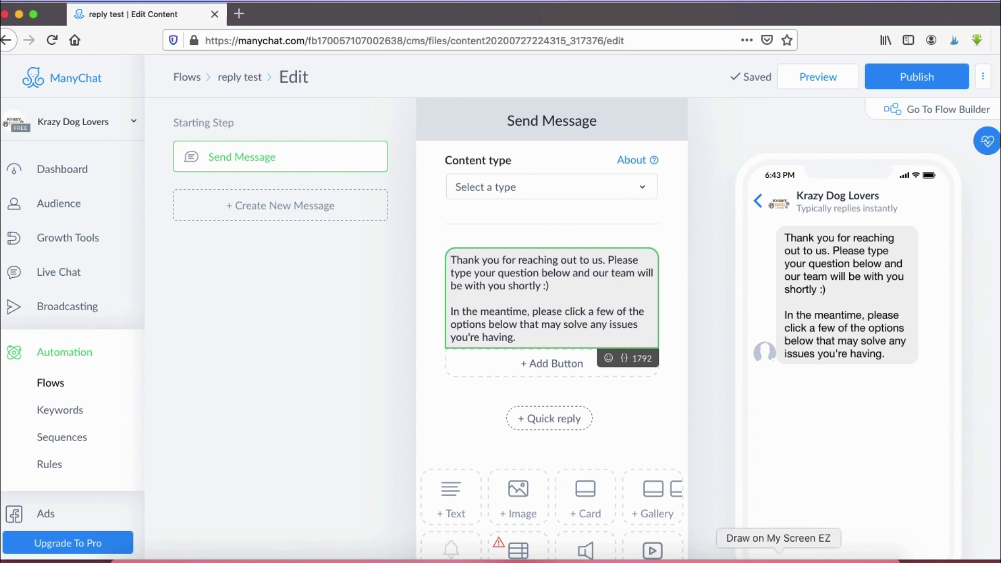
{"action": "left_click", "coordinate": [760, 556]}
{"action": "mouse_move", "coordinate": [512, 237]}
{"action": "left_mouse_down"}
{"action": "mouse_move", "coordinate": [415, 292]}
{"action": "mouse_move", "coordinate": [605, 313]}
{"action": "mouse_move", "coordinate": [611, 224]}
{"action": "mouse_move", "coordinate": [477, 227]}
{"action": "left_mouse_up"}
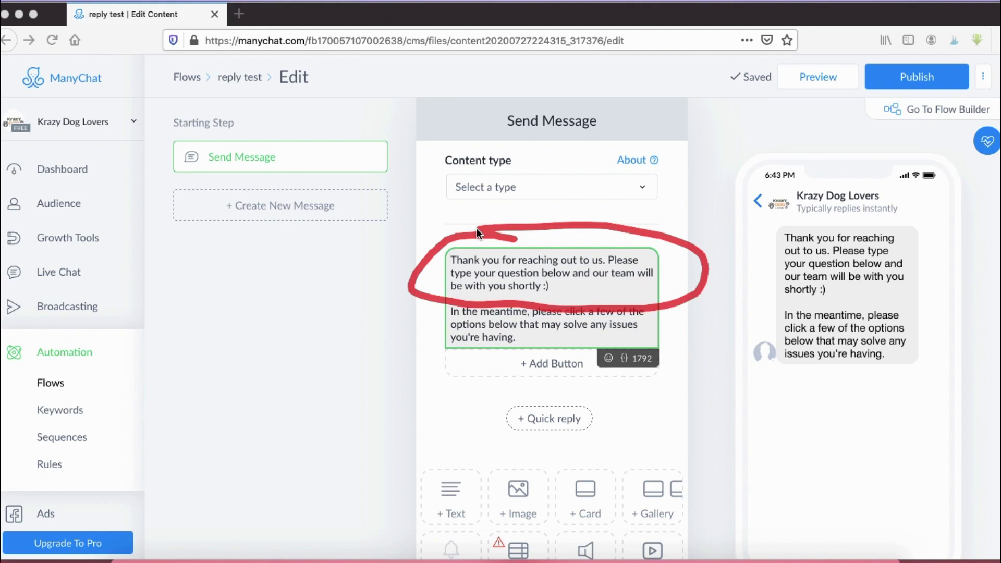
{"action": "key", "text": "Escape"}
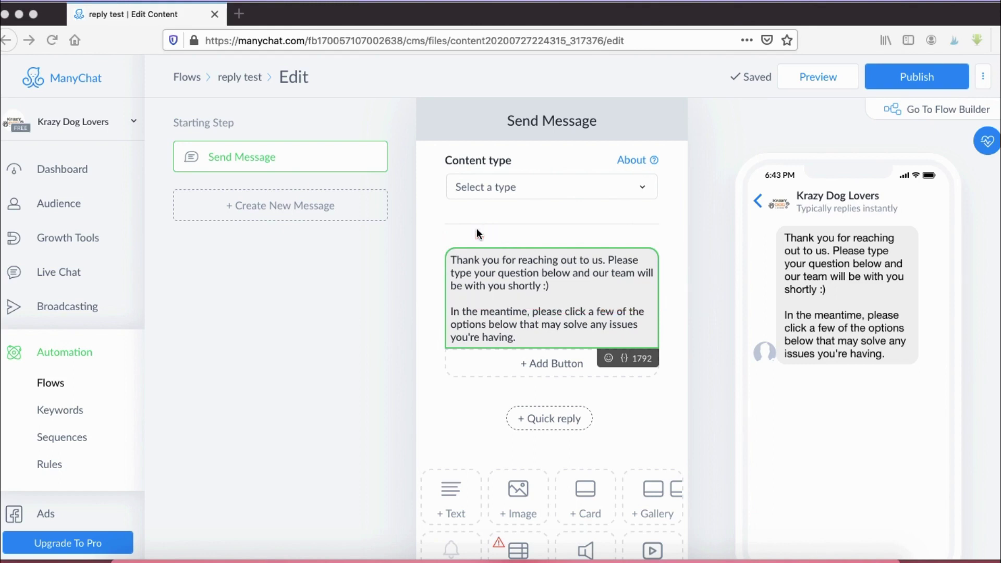
{"action": "mouse_move", "coordinate": [496, 298]}
{"action": "left_mouse_down"}
{"action": "mouse_move", "coordinate": [385, 334]}
{"action": "mouse_move", "coordinate": [614, 360]}
{"action": "mouse_move", "coordinate": [619, 293]}
{"action": "mouse_move", "coordinate": [495, 299]}
{"action": "left_mouse_up"}
{"action": "mouse_move", "coordinate": [485, 350]}
{"action": "left_mouse_down"}
{"action": "mouse_move", "coordinate": [650, 375]}
{"action": "mouse_move", "coordinate": [498, 344]}
{"action": "left_mouse_up"}
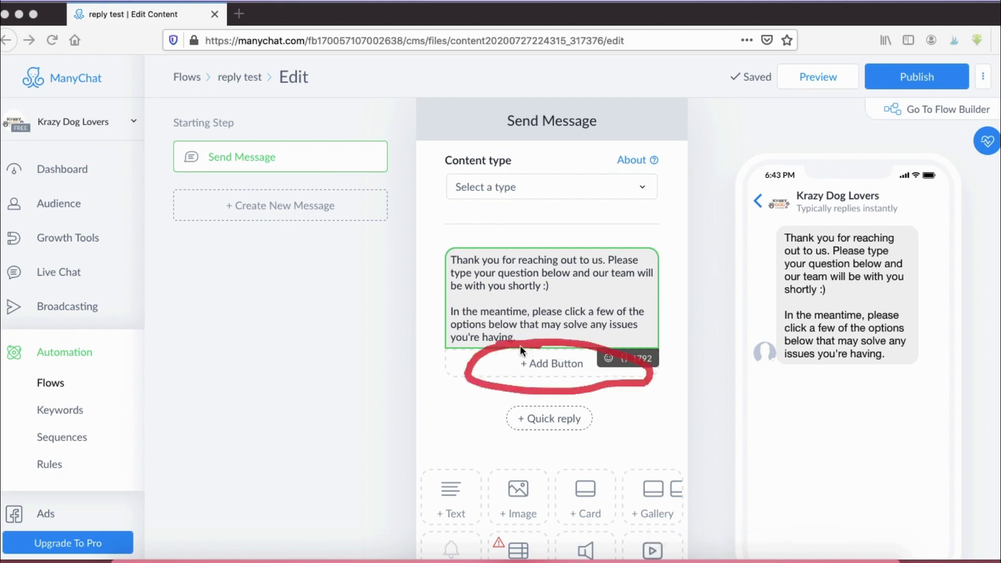
{"action": "left_click", "coordinate": [377, 352]}
Step: Add a button titled "FAQ" below the reply message text
{"action": "left_click", "coordinate": [537, 363]}
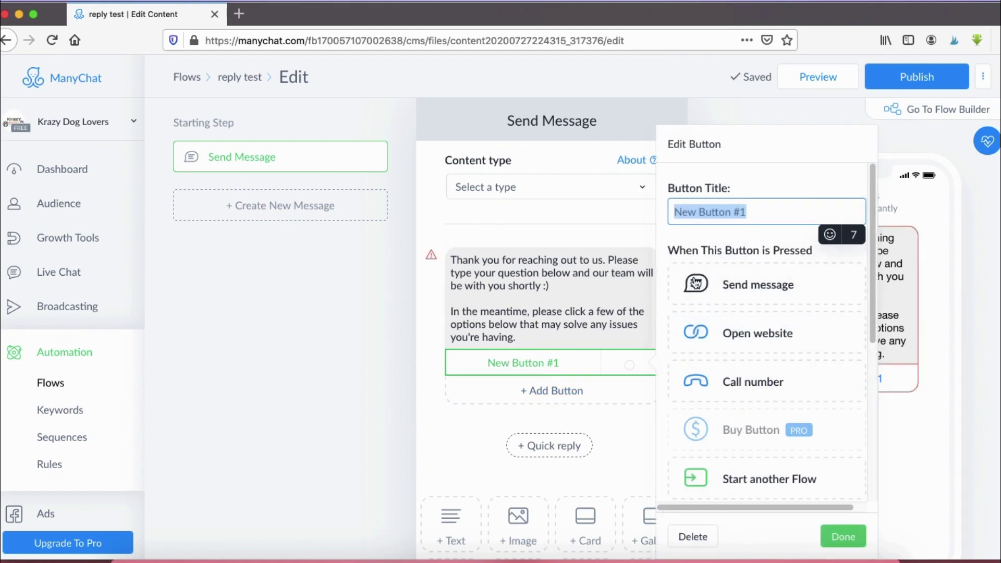
{"action": "type", "text": "Faq"}
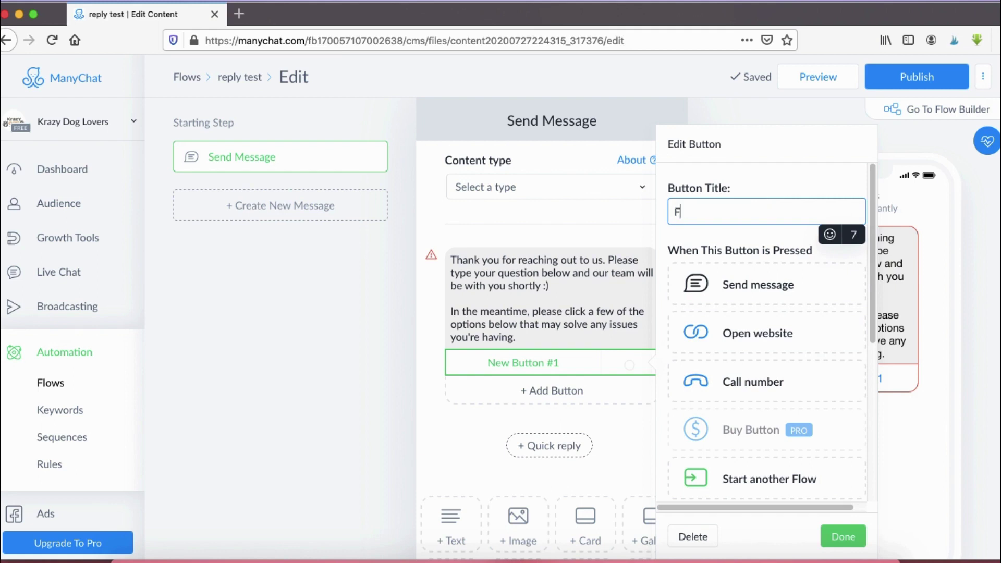
{"action": "key", "text": "BackSpace"}
{"action": "key", "text": "BackSpace"}
{"action": "type", "text": "AQ"}
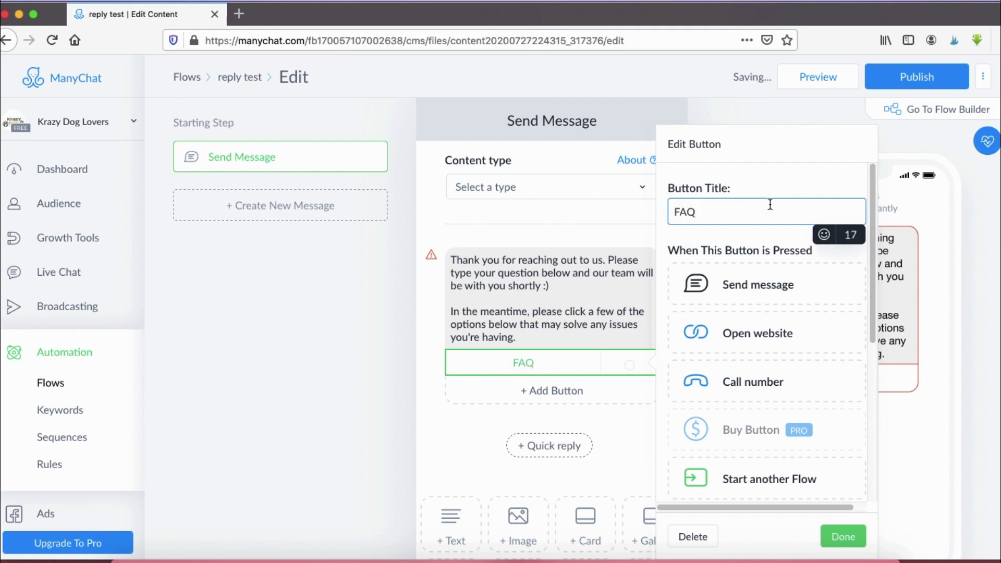
{"action": "left_click", "coordinate": [776, 326]}
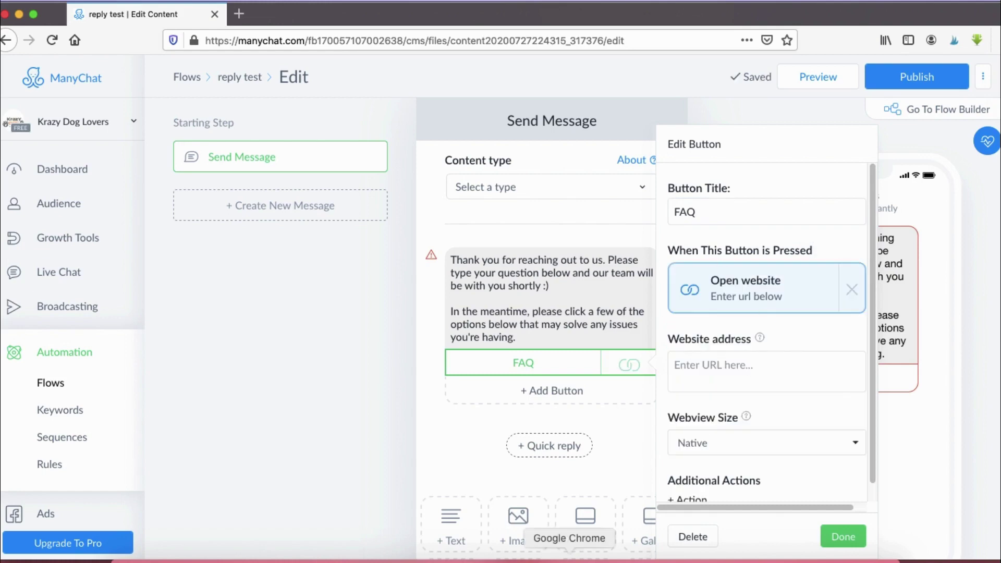
{"action": "left_click", "coordinate": [570, 552]}
{"action": "left_click", "coordinate": [475, 21]}
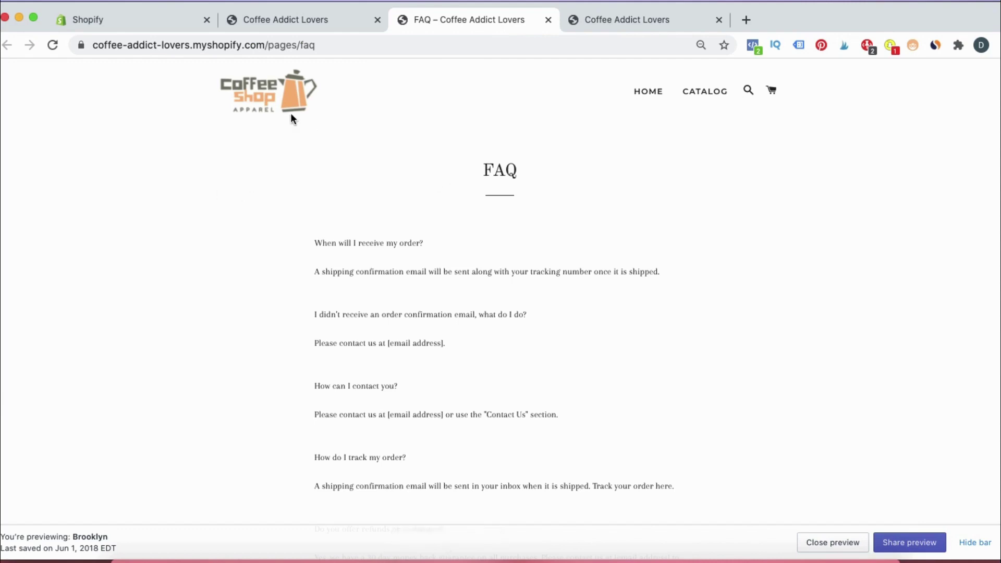
{"action": "left_click", "coordinate": [258, 45]}
{"action": "key", "text": "super+c"}
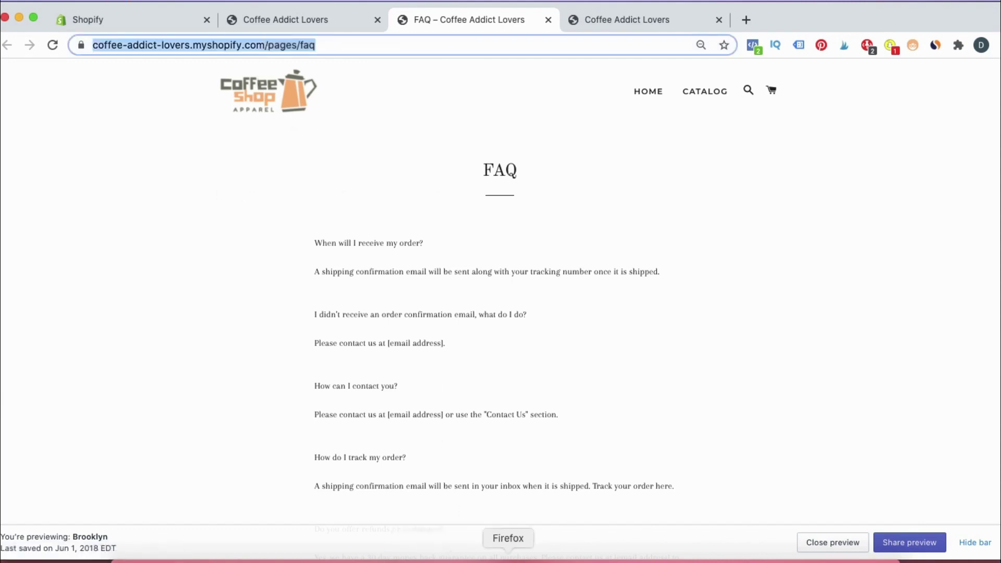
{"action": "left_click", "coordinate": [508, 551]}
{"action": "left_click", "coordinate": [746, 371]}
{"action": "key", "text": "super+v"}
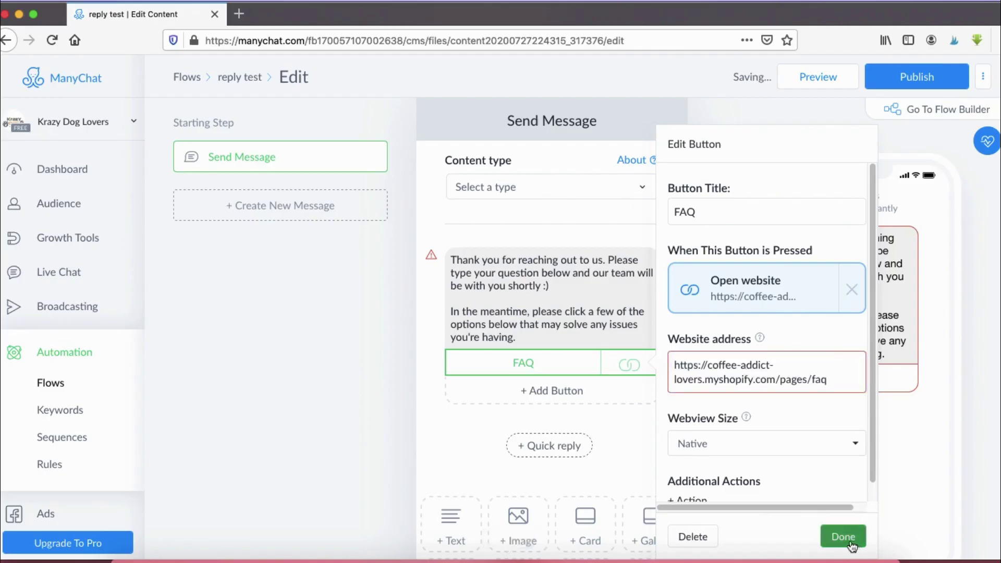
{"action": "left_click", "coordinate": [842, 536]}
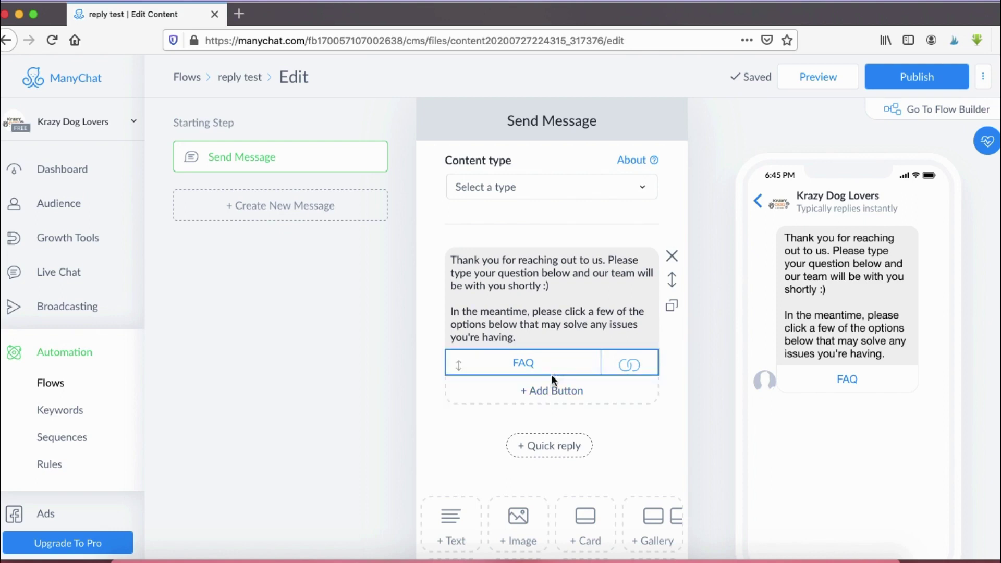
Step: Add a second button titled "Track Your Order" below the reply message and set its action to Open website
{"action": "left_click", "coordinate": [546, 392]}
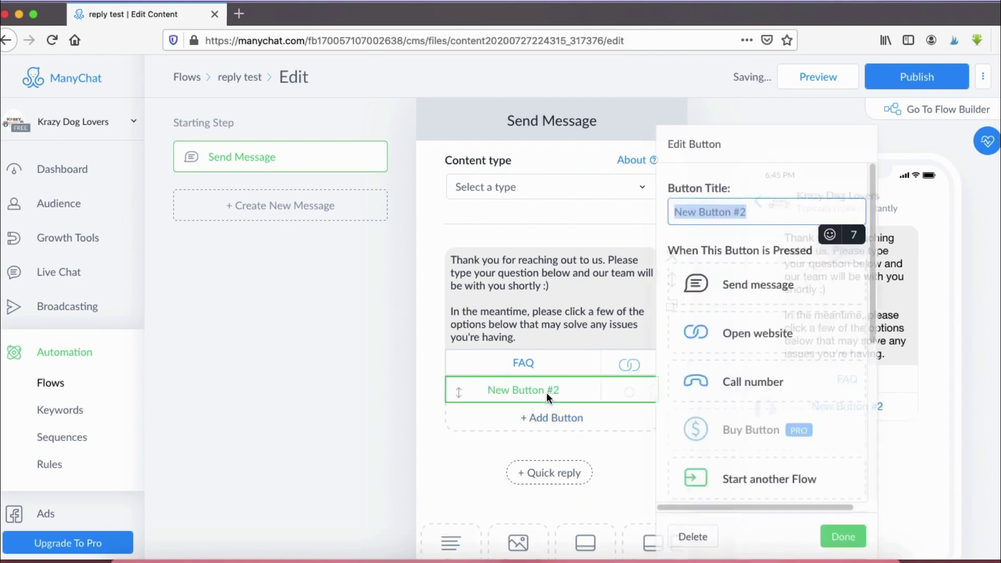
{"action": "type", "text": "Tr"}
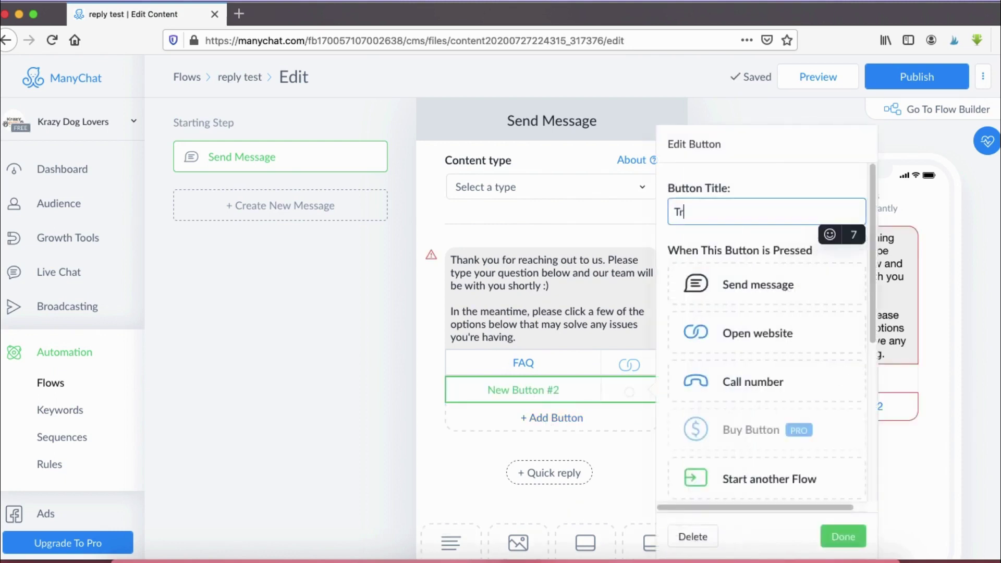
{"action": "type", "text": "ack Your Order"}
{"action": "left_click", "coordinate": [755, 346]}
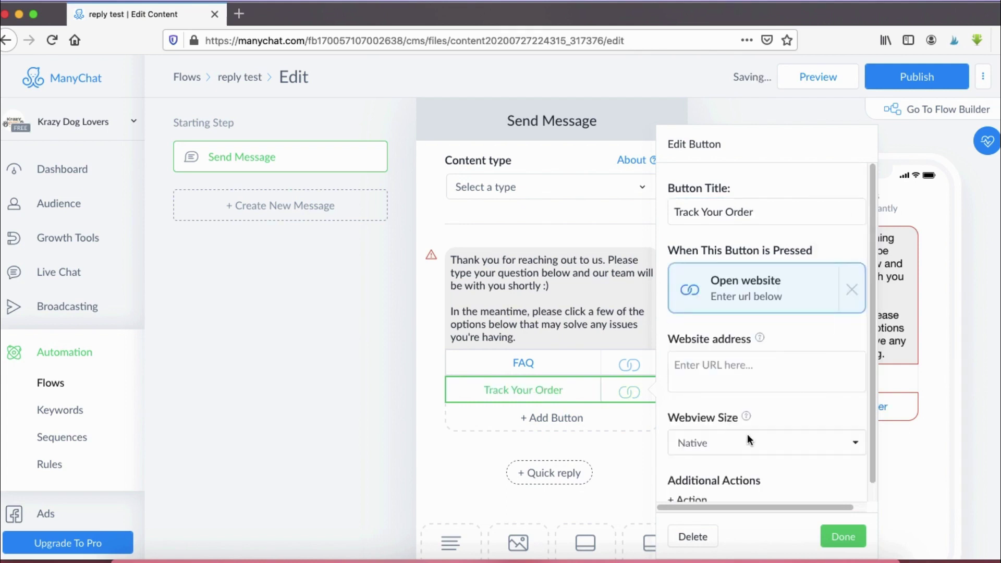
Step: Switch to Chrome and examine the store's Track Your Order page, including its order number and email fields
{"action": "left_click", "coordinate": [570, 553]}
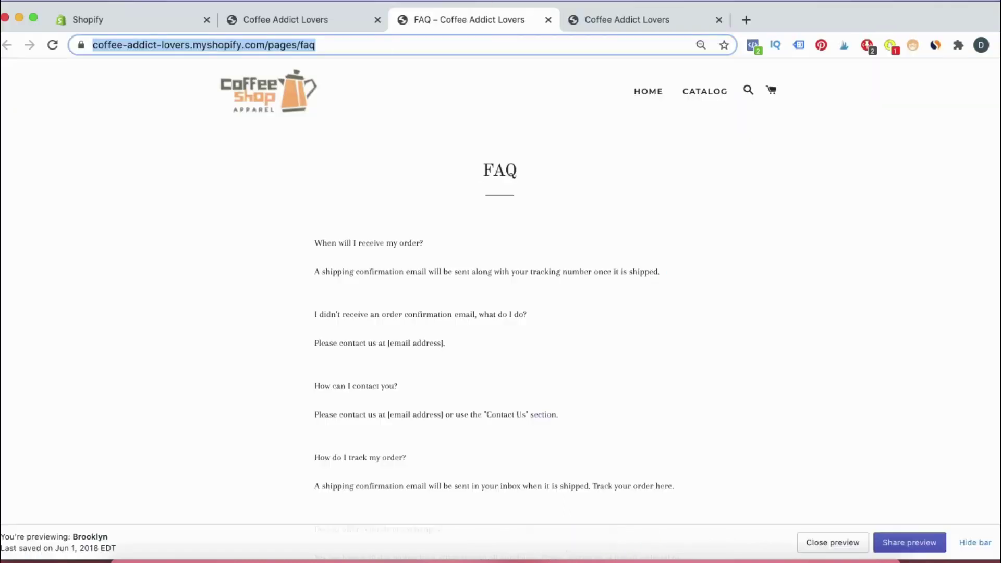
{"action": "key", "text": "ctrl+Tab"}
{"action": "left_click", "coordinate": [777, 560]}
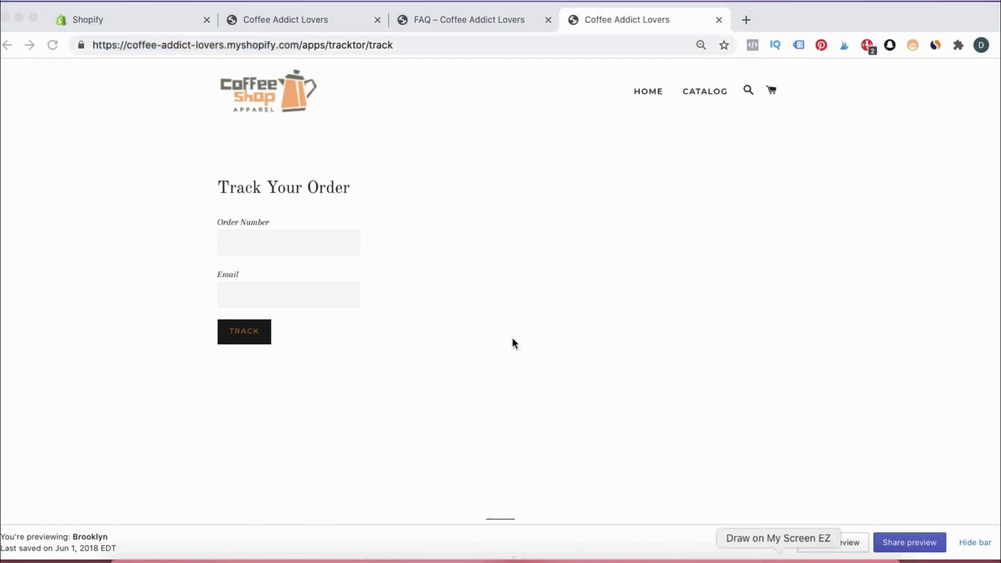
{"action": "left_click_drag", "start_coordinate": [310, 133], "coordinate": [364, 407]}
{"action": "left_click_drag", "start_coordinate": [530, 245], "coordinate": [368, 118]}
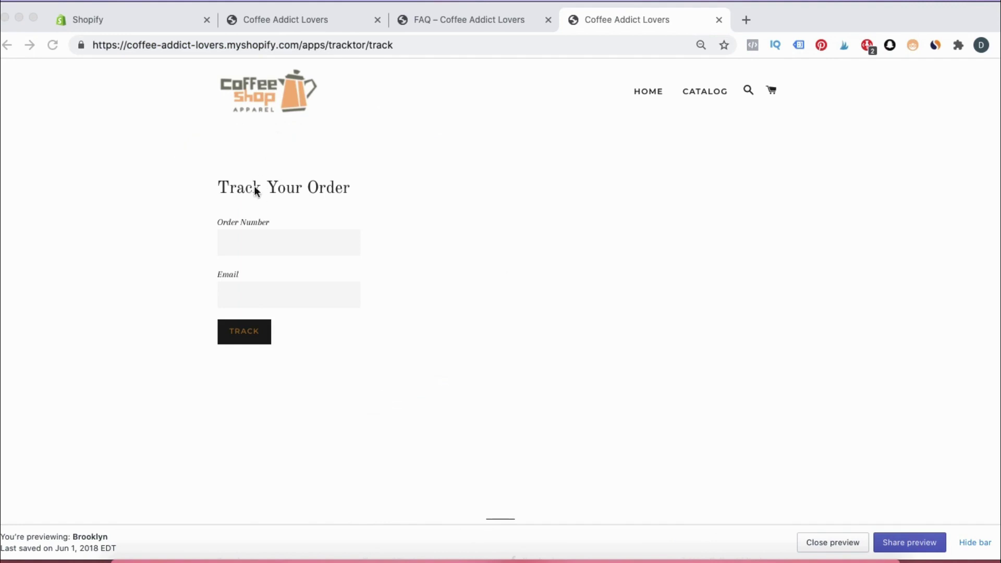
{"action": "left_click_drag", "start_coordinate": [201, 237], "coordinate": [279, 240]}
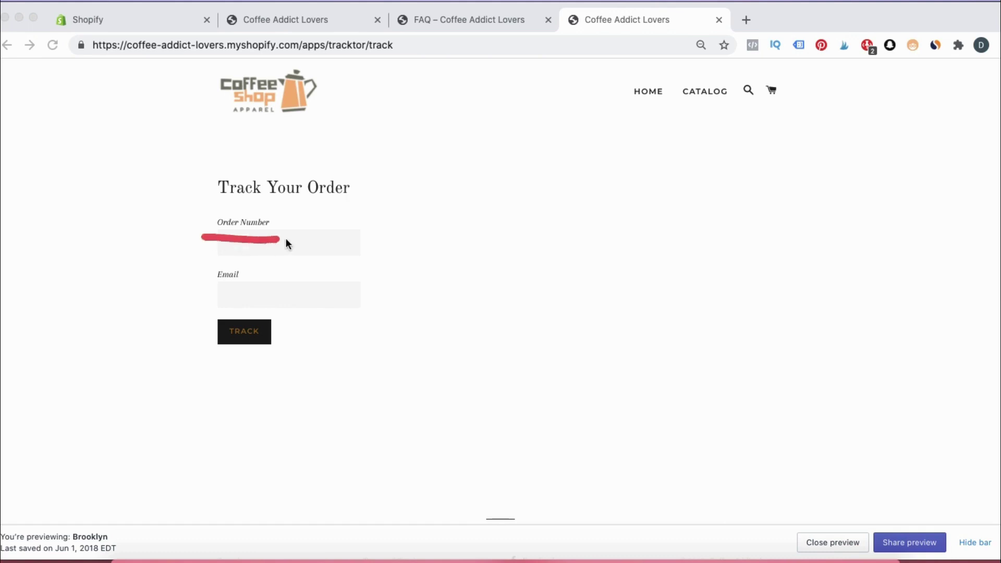
{"action": "left_click_drag", "start_coordinate": [206, 286], "coordinate": [283, 296]}
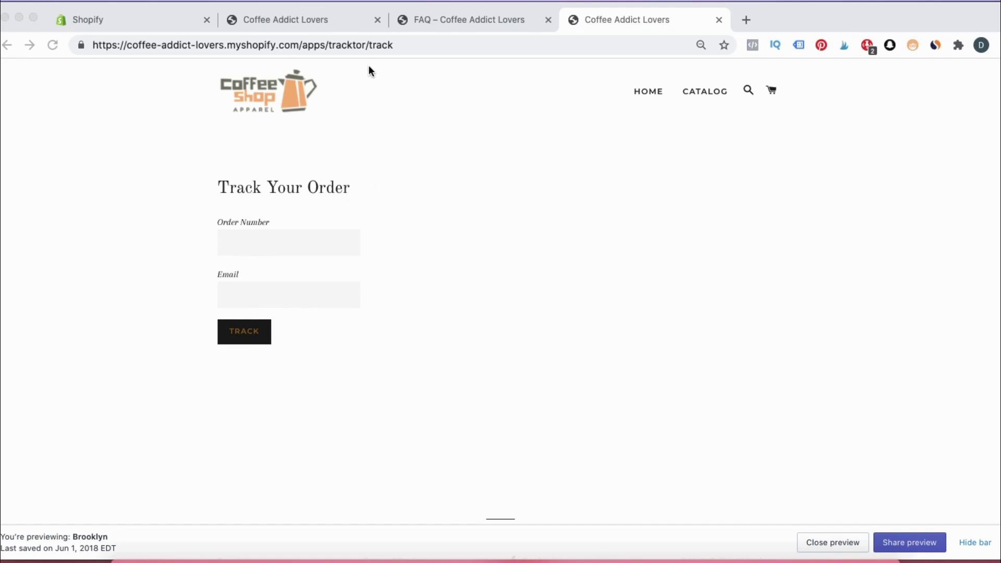
{"action": "left_click", "coordinate": [357, 46]}
{"action": "key", "text": "super+c"}
{"action": "key", "text": "super+Tab"}
{"action": "left_click", "coordinate": [728, 363]}
{"action": "key", "text": "super+v"}
{"action": "left_click", "coordinate": [842, 536]}
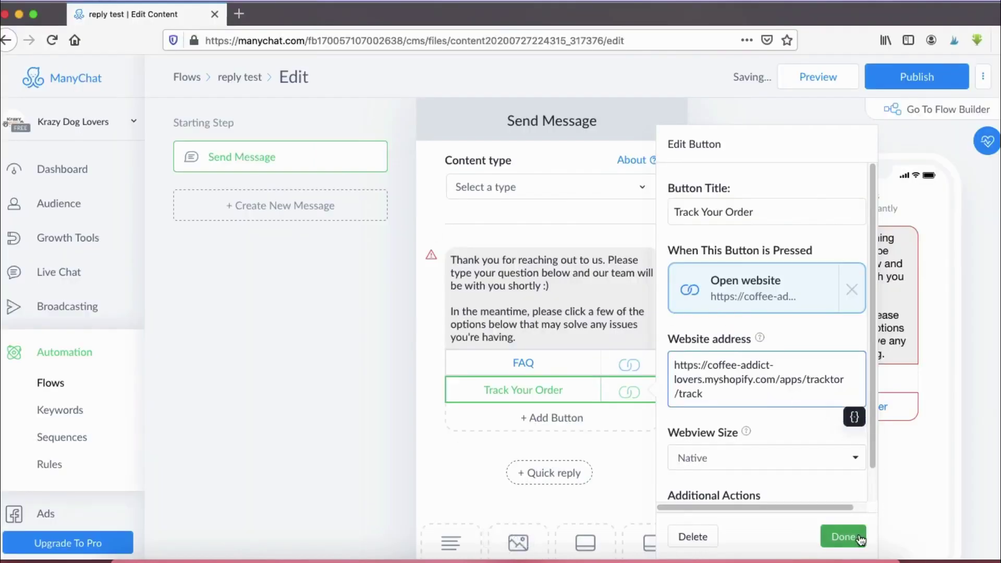
Step: Add a third button titled "Visit us here!" to the reply message and set its action to Open website
{"action": "left_click", "coordinate": [531, 418]}
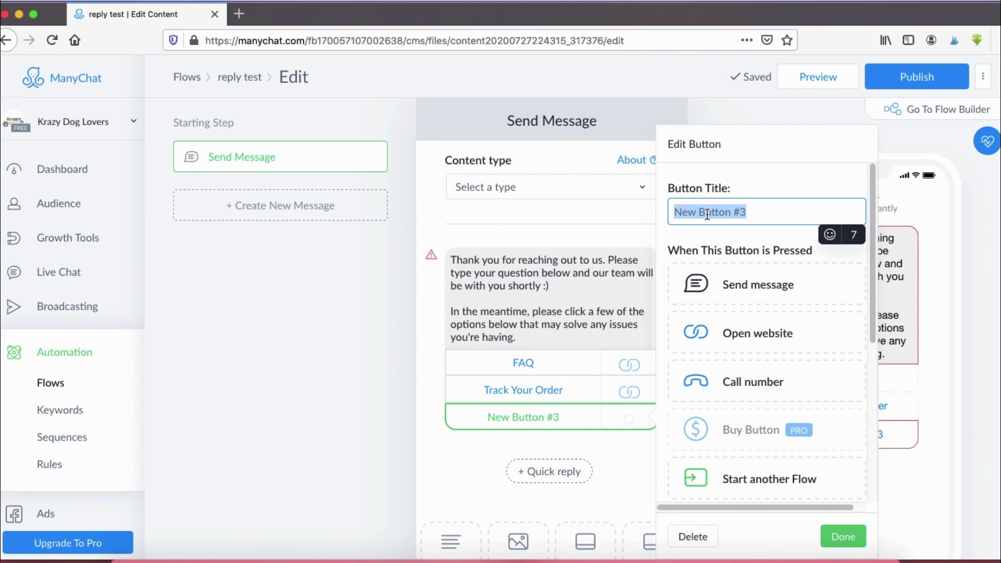
{"action": "type", "text": "Vi"}
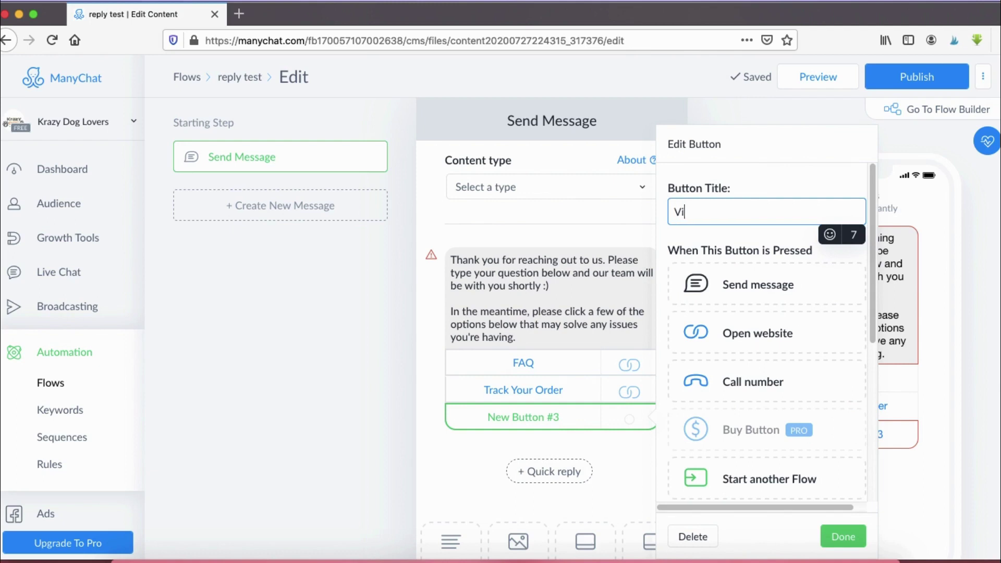
{"action": "type", "text": "sit us here!"}
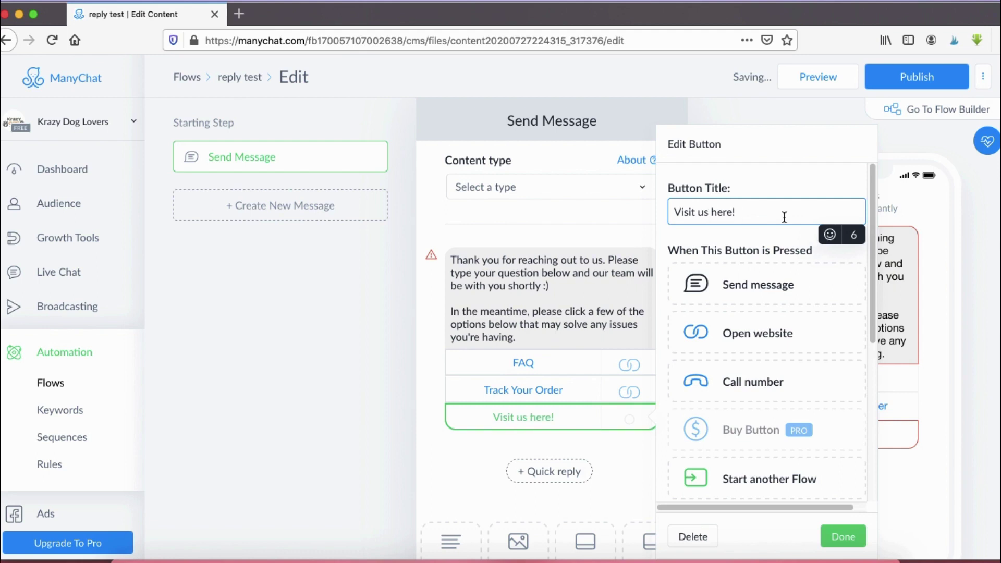
{"action": "left_click", "coordinate": [811, 337]}
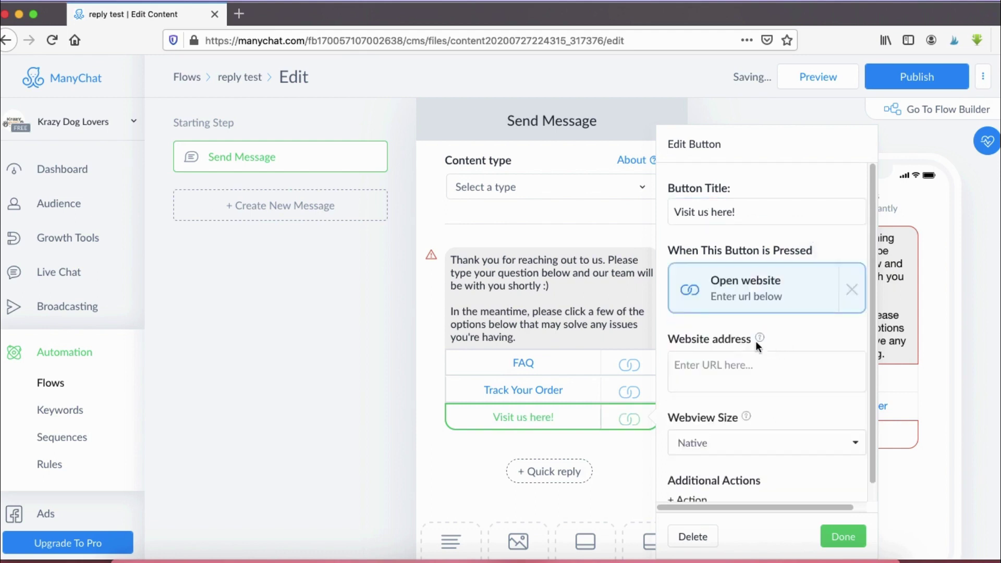
Step: Make the "Visit us here!" button open the store's home page, using coffee-addict-lovers.myshopify.com loaded and copied from Chrome as its website address
{"action": "left_click", "coordinate": [569, 559]}
{"action": "left_click", "coordinate": [258, 45]}
{"action": "key", "text": "shift+End"}
{"action": "key", "text": "BackSpace"}
{"action": "key", "text": "Return"}
{"action": "left_click", "coordinate": [258, 45]}
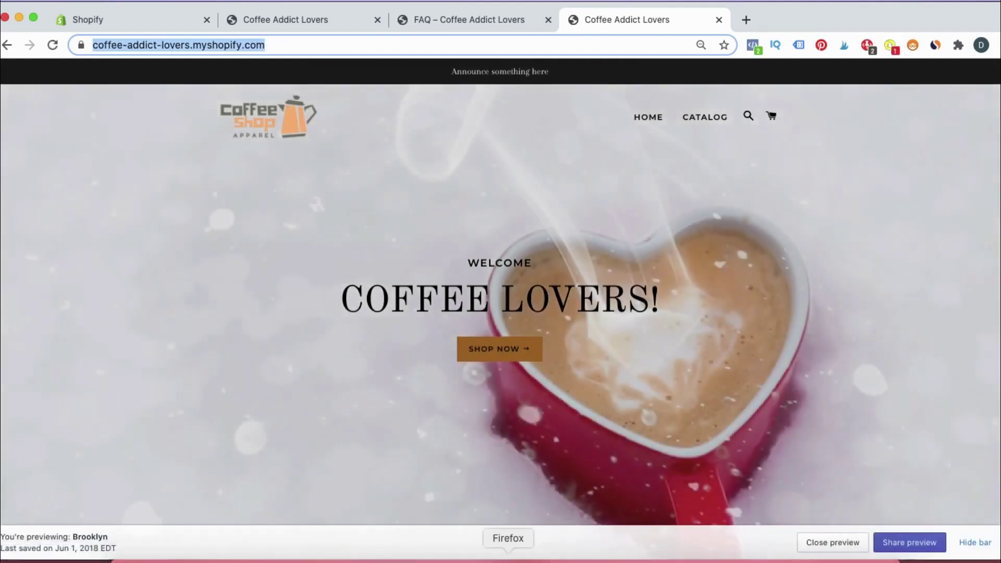
{"action": "left_click", "coordinate": [508, 558]}
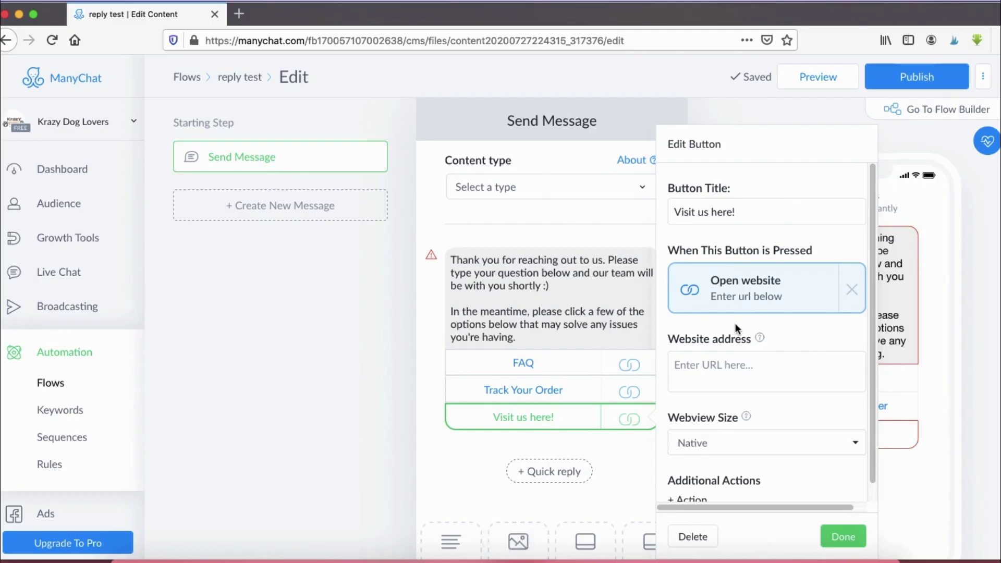
{"action": "left_click", "coordinate": [737, 371]}
{"action": "key", "text": "super+v"}
{"action": "left_click", "coordinate": [843, 537]}
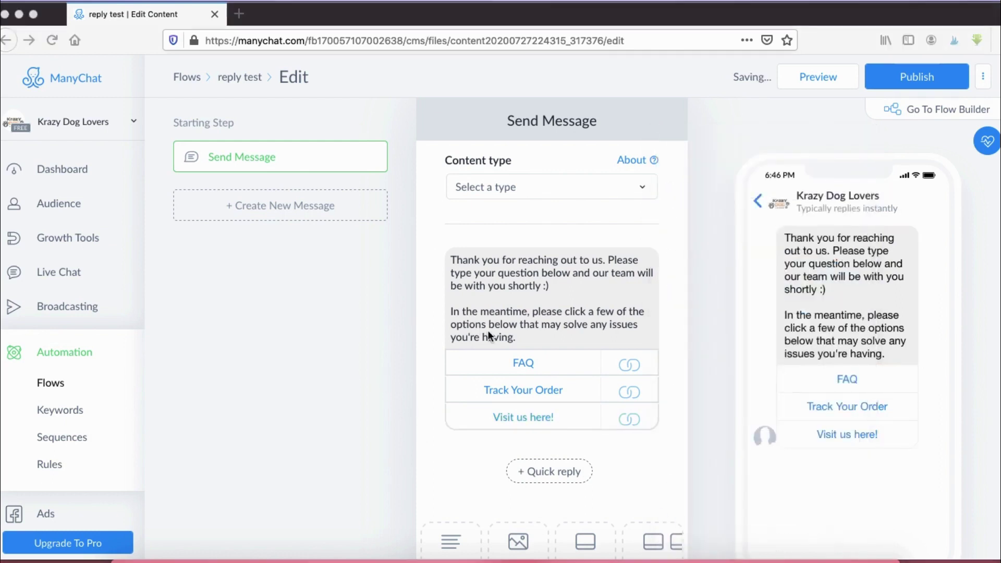
Step: Publish the "reply test" flow with its FAQ, Track Your Order and Visit us here! buttons
{"action": "mouse_move", "coordinate": [461, 337]}
{"action": "left_mouse_down"}
{"action": "mouse_move", "coordinate": [514, 466]}
{"action": "mouse_move", "coordinate": [501, 305]}
{"action": "mouse_move", "coordinate": [436, 360]}
{"action": "left_mouse_up"}
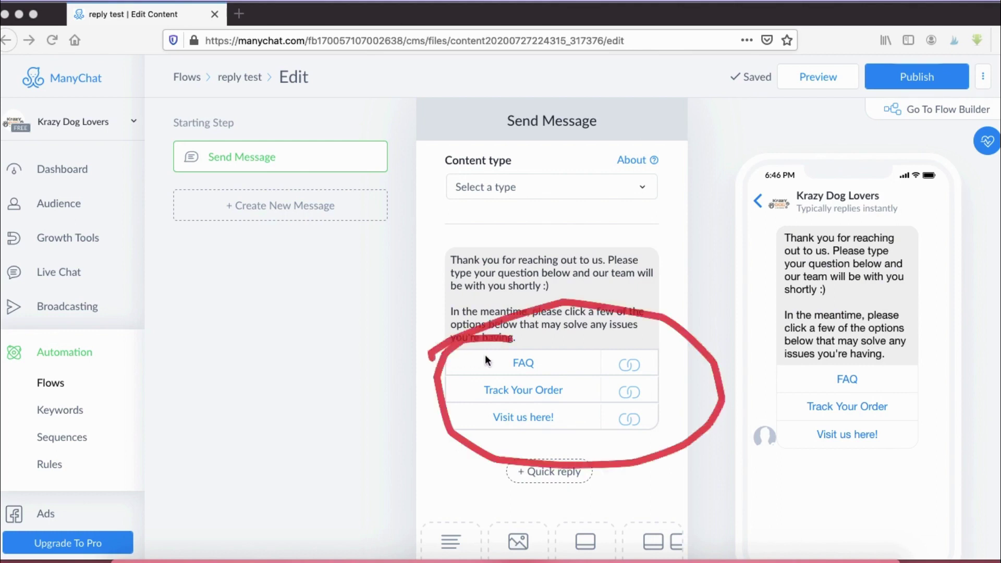
{"action": "key", "text": "Escape"}
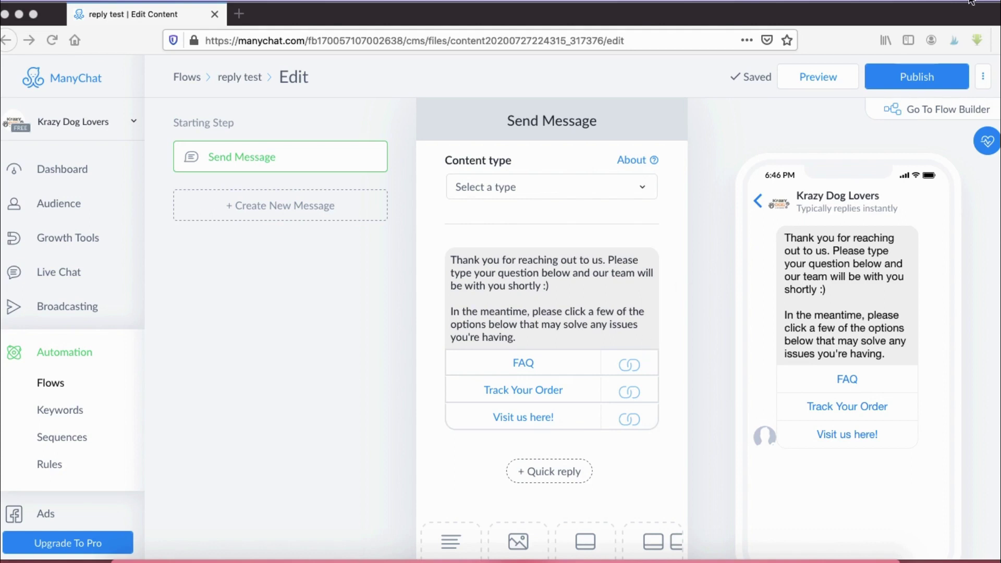
{"action": "left_click", "coordinate": [916, 81]}
{"action": "left_click", "coordinate": [916, 82]}
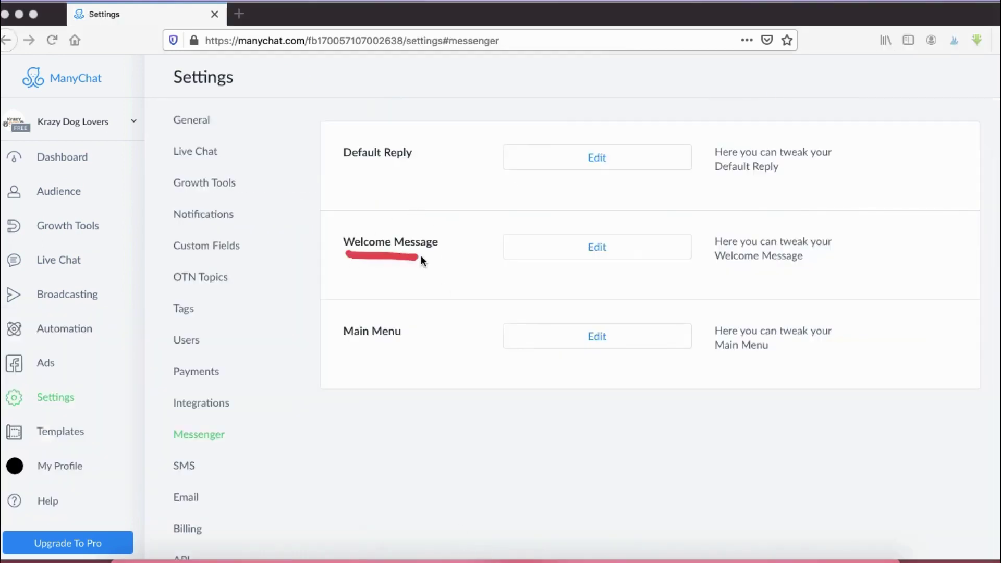
Step: Set the "reply test" flow as the Default Reply in the Messenger settings and enable it
{"action": "left_click_drag", "start_coordinate": [338, 170], "coordinate": [397, 172]}
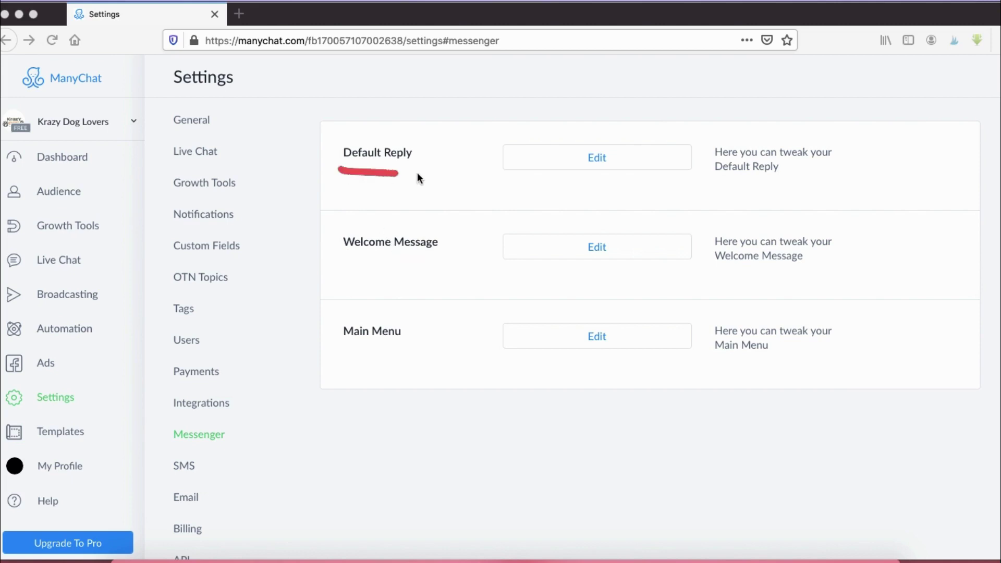
{"action": "left_click", "coordinate": [595, 163]}
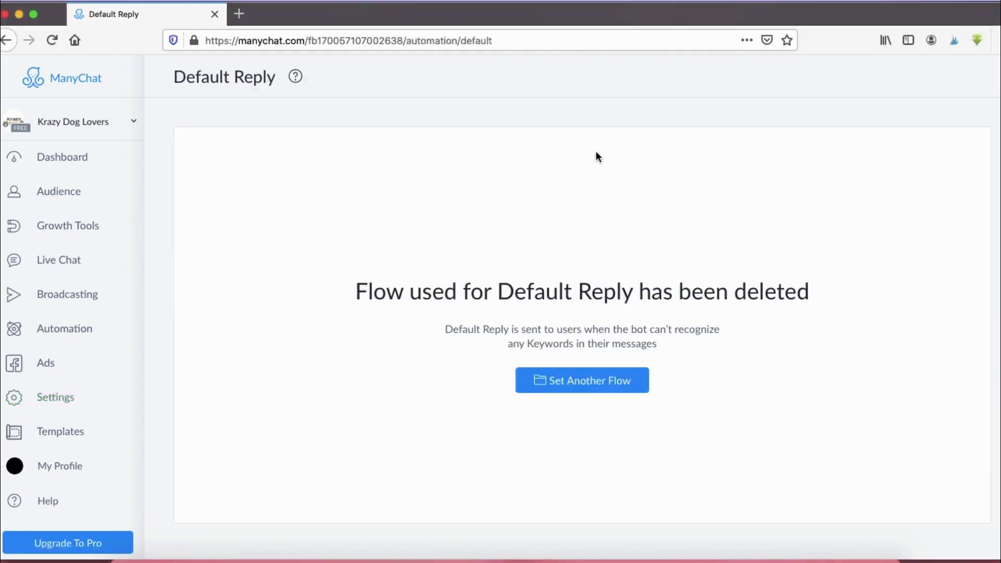
{"action": "left_click", "coordinate": [556, 380]}
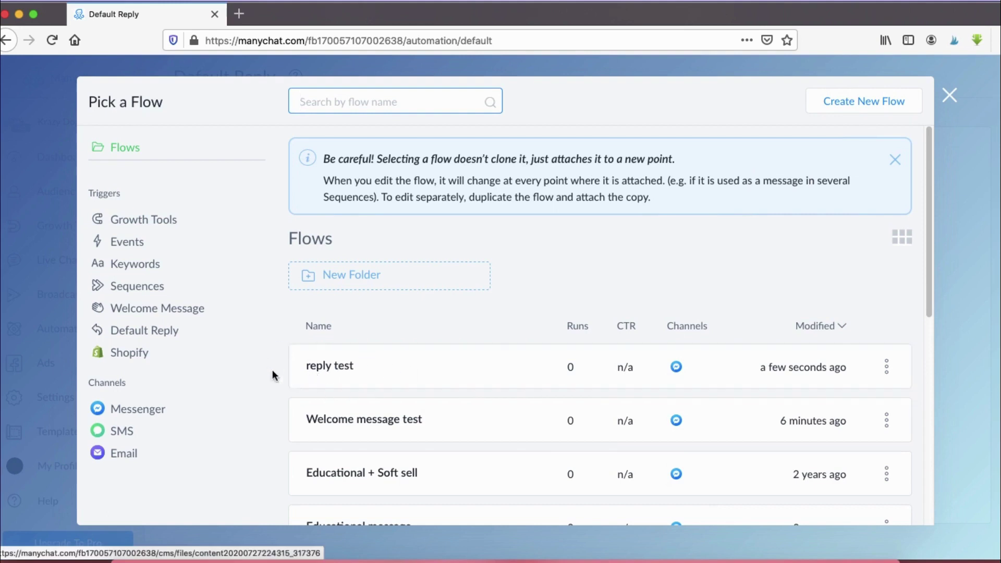
{"action": "left_click", "coordinate": [360, 370]}
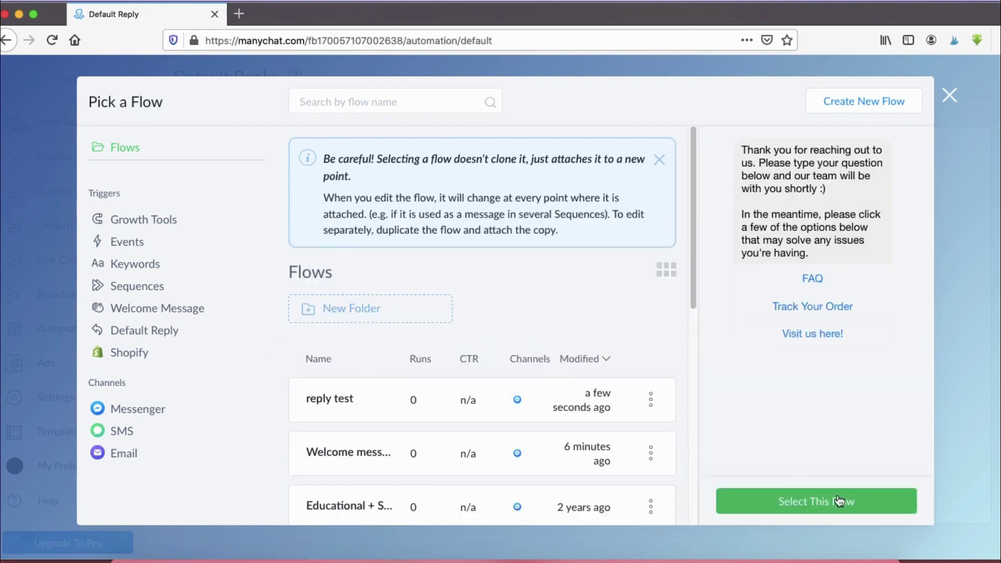
{"action": "left_click", "coordinate": [839, 500]}
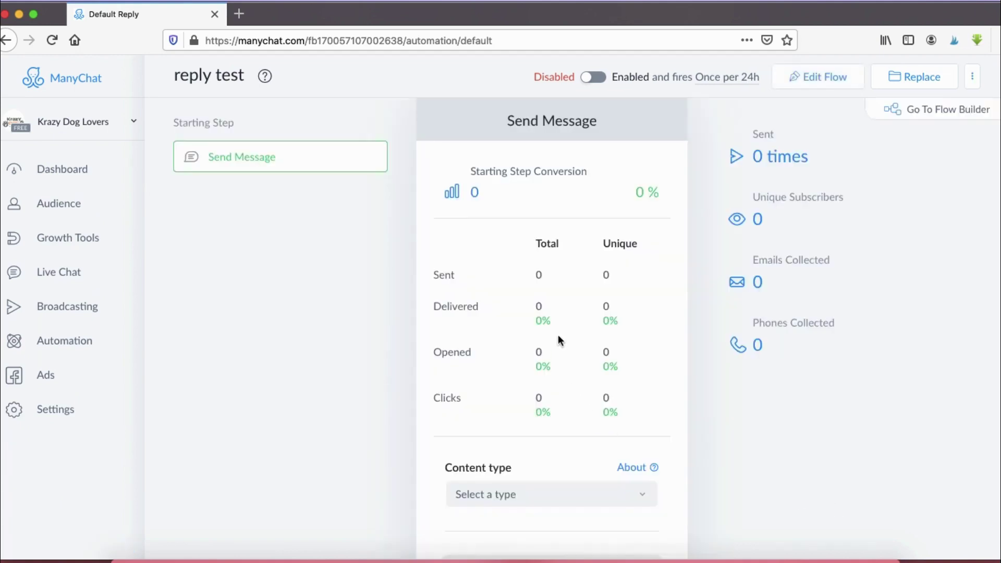
{"action": "mouse_move", "coordinate": [591, 101]}
{"action": "left_mouse_down"}
{"action": "mouse_move", "coordinate": [750, 102]}
{"action": "mouse_move", "coordinate": [609, 61]}
{"action": "mouse_move", "coordinate": [559, 92]}
{"action": "left_mouse_up"}
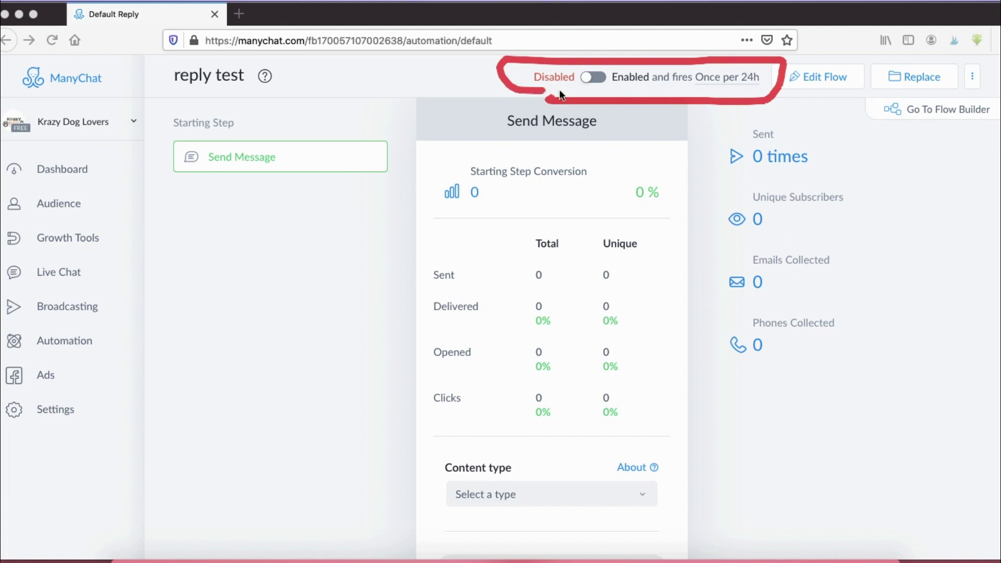
{"action": "left_click", "coordinate": [593, 80]}
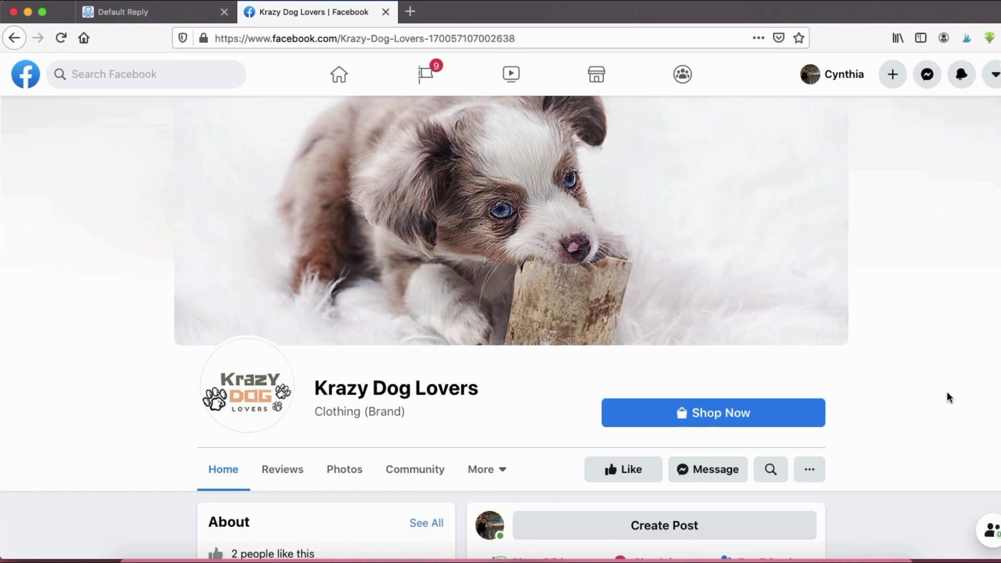
Step: Open a Messenger chat from the About section of the Krazy Dog Lovers Facebook page and start it with Get Started
{"action": "scroll", "coordinate": [654, 339], "scroll_direction": "down", "scroll_amount": 2}
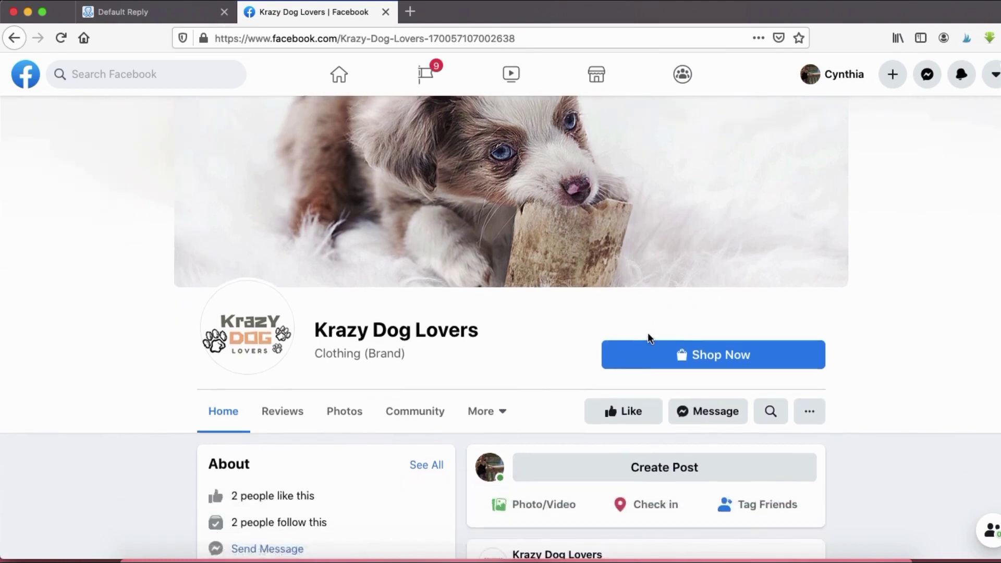
{"action": "scroll", "coordinate": [647, 333], "scroll_direction": "down", "scroll_amount": 3}
{"action": "scroll", "coordinate": [645, 339], "scroll_direction": "down", "scroll_amount": 2}
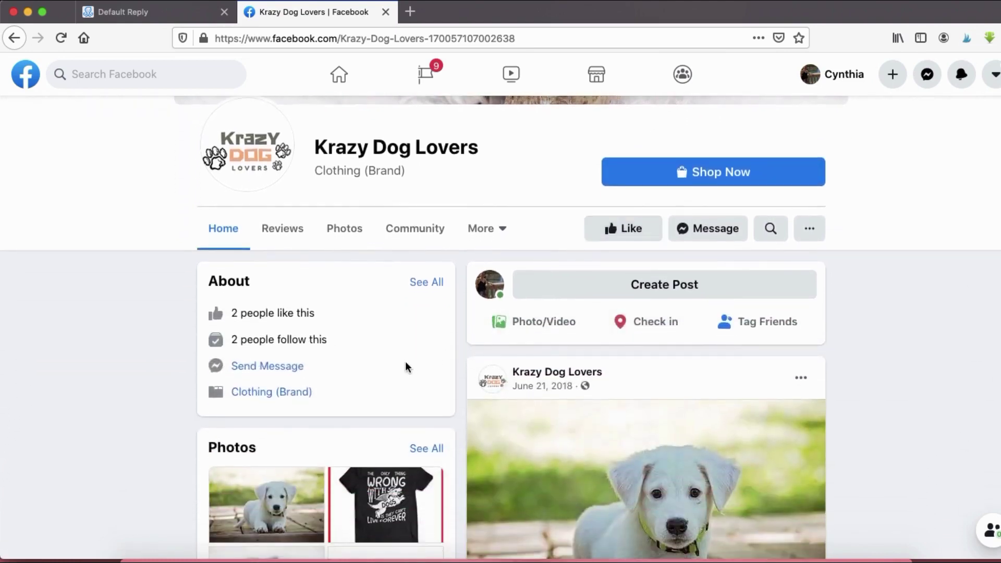
{"action": "left_click", "coordinate": [266, 368]}
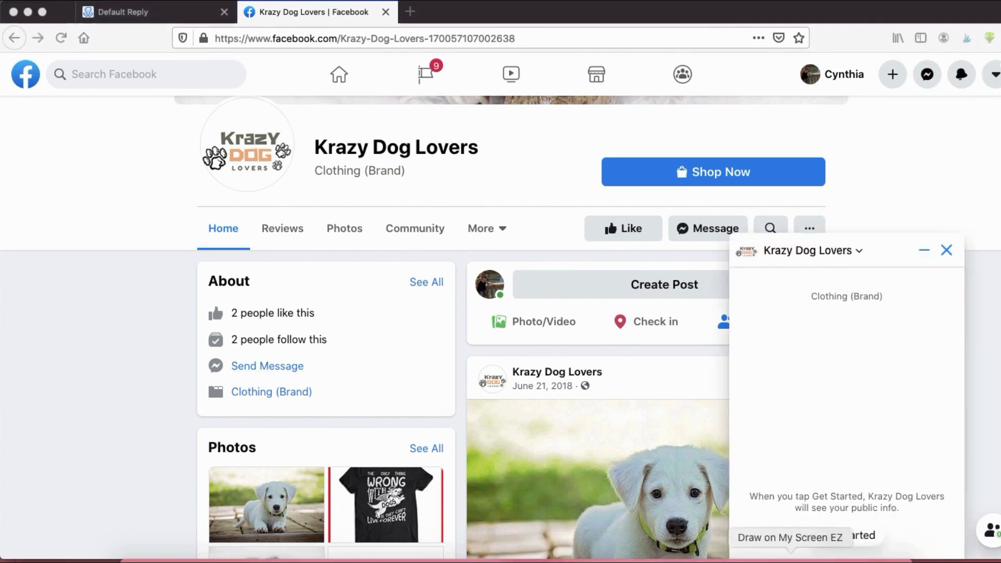
{"action": "mouse_move", "coordinate": [840, 515]}
{"action": "left_mouse_down"}
{"action": "mouse_move", "coordinate": [829, 555]}
{"action": "mouse_move", "coordinate": [868, 516]}
{"action": "mouse_move", "coordinate": [823, 520]}
{"action": "left_mouse_up"}
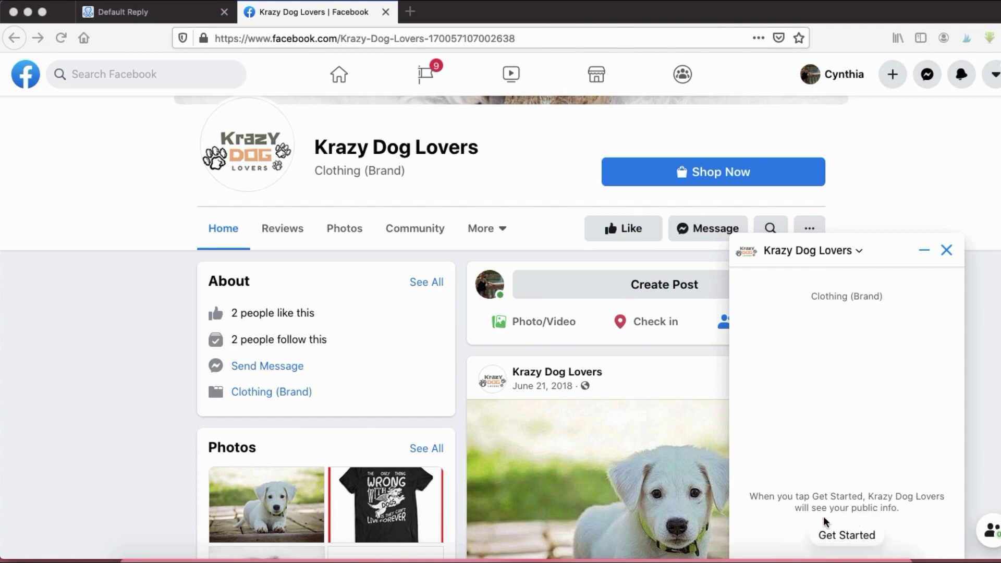
{"action": "left_click", "coordinate": [842, 543]}
{"action": "left_click", "coordinate": [842, 543]}
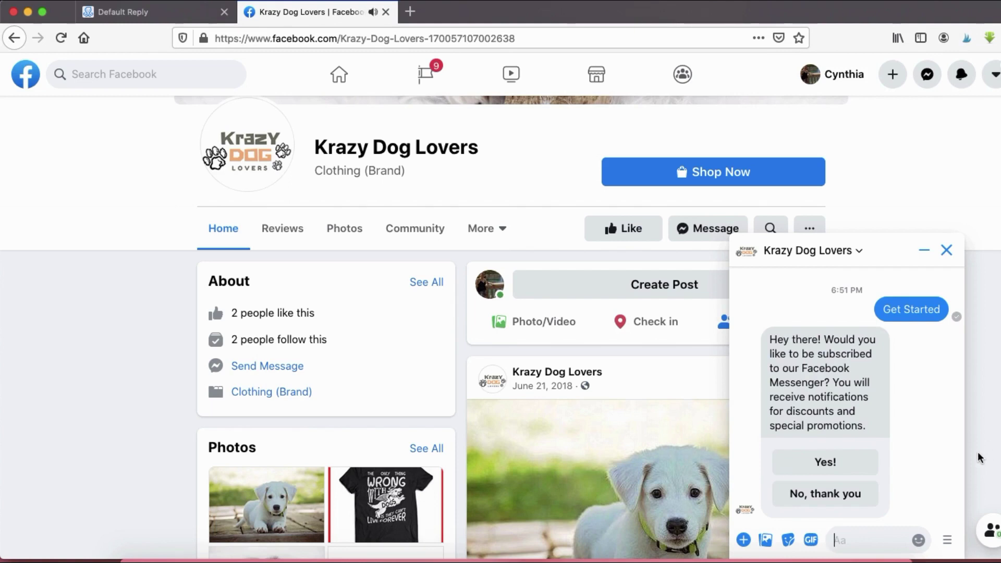
Step: Answer the chat's subscription question with "Yes!" and examine the discount code and shop link in the reply
{"action": "left_click", "coordinate": [790, 561]}
{"action": "mouse_move", "coordinate": [817, 308]}
{"action": "left_mouse_down"}
{"action": "mouse_move", "coordinate": [797, 310]}
{"action": "mouse_move", "coordinate": [735, 461]}
{"action": "mouse_move", "coordinate": [782, 523]}
{"action": "mouse_move", "coordinate": [912, 373]}
{"action": "mouse_move", "coordinate": [804, 307]}
{"action": "left_mouse_up"}
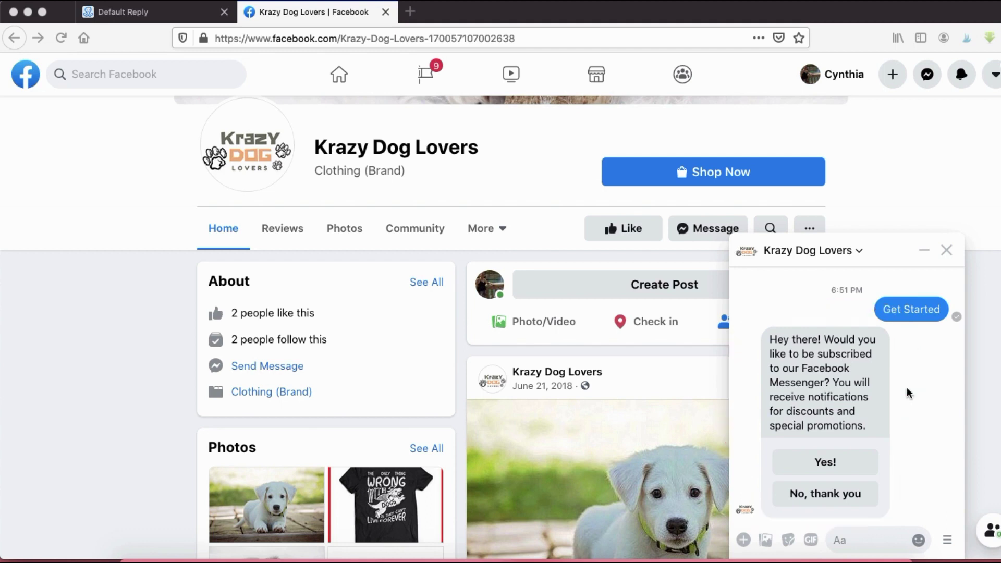
{"action": "left_click", "coordinate": [831, 465]}
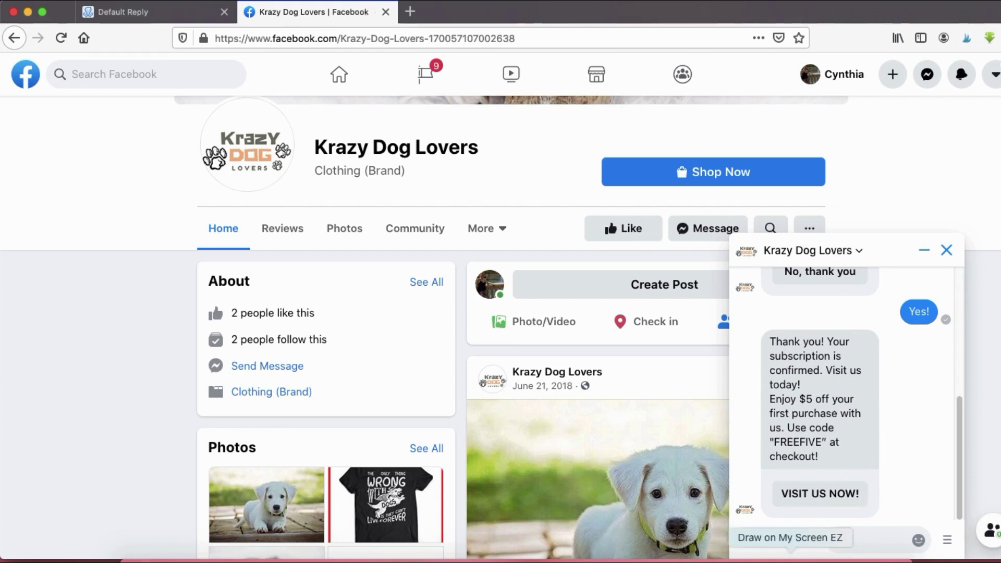
{"action": "left_click", "coordinate": [791, 561]}
{"action": "mouse_move", "coordinate": [798, 445]}
{"action": "left_mouse_down"}
{"action": "mouse_move", "coordinate": [836, 399]}
{"action": "mouse_move", "coordinate": [808, 462]}
{"action": "mouse_move", "coordinate": [797, 458]}
{"action": "left_mouse_up"}
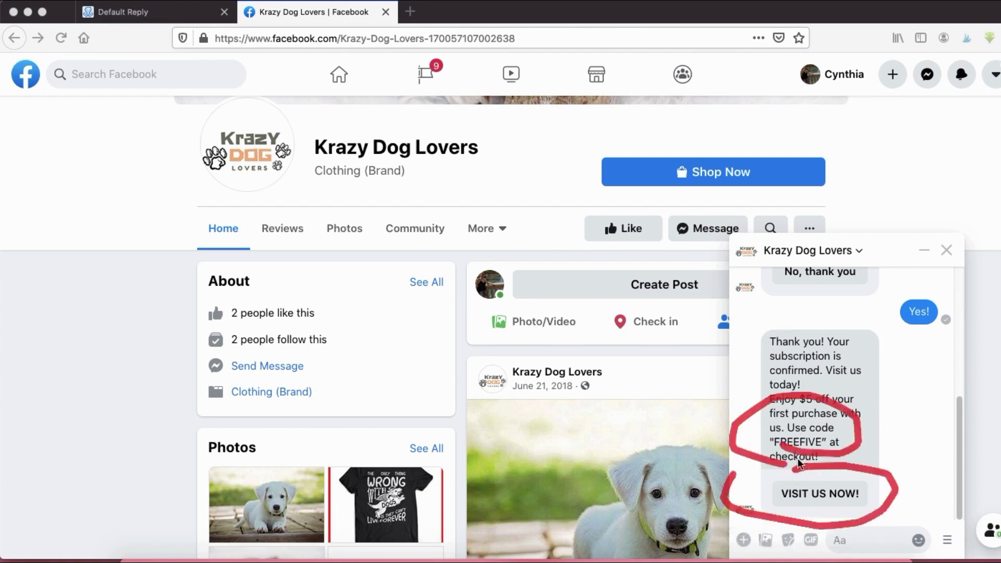
{"action": "key", "text": "Escape"}
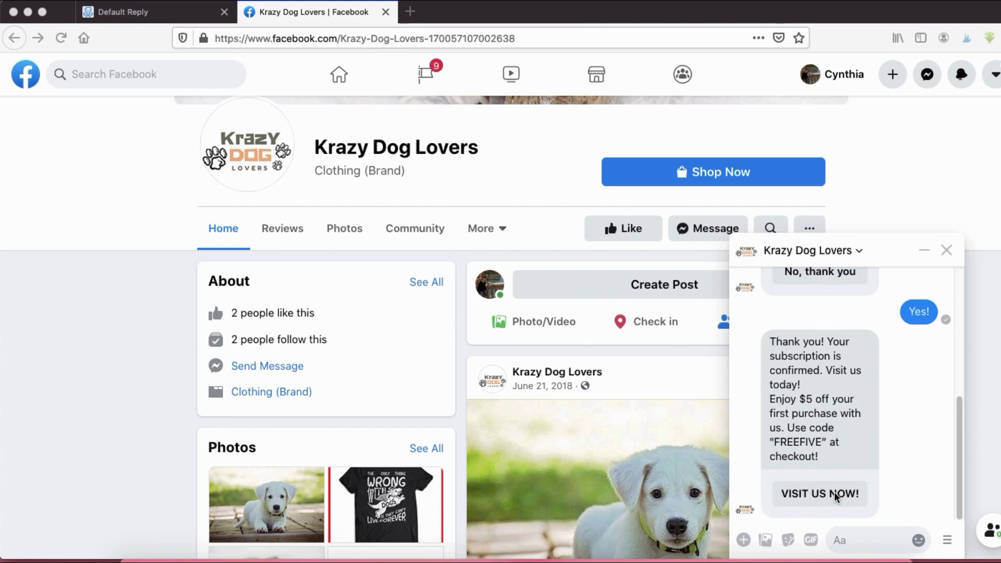
Step: Send the message "do you have a size chart?" in the Krazy Dog Lovers chat to test the Default Reply
{"action": "left_click", "coordinate": [856, 540]}
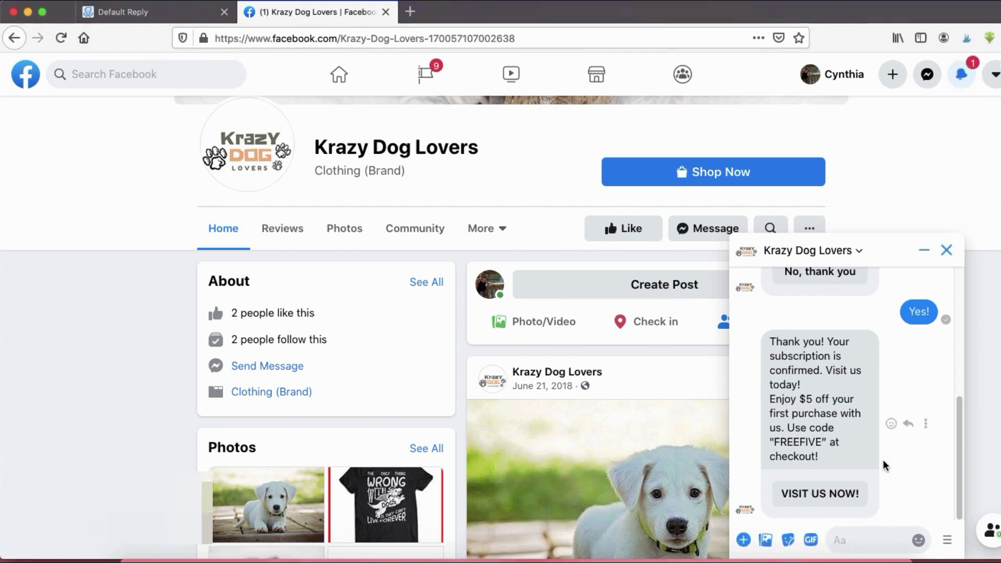
{"action": "type", "text": "do you have a size chrt"}
{"action": "key", "text": "BackSpace"}
{"action": "key", "text": "BackSpace"}
{"action": "type", "text": "art?"}
{"action": "key", "text": "Return"}
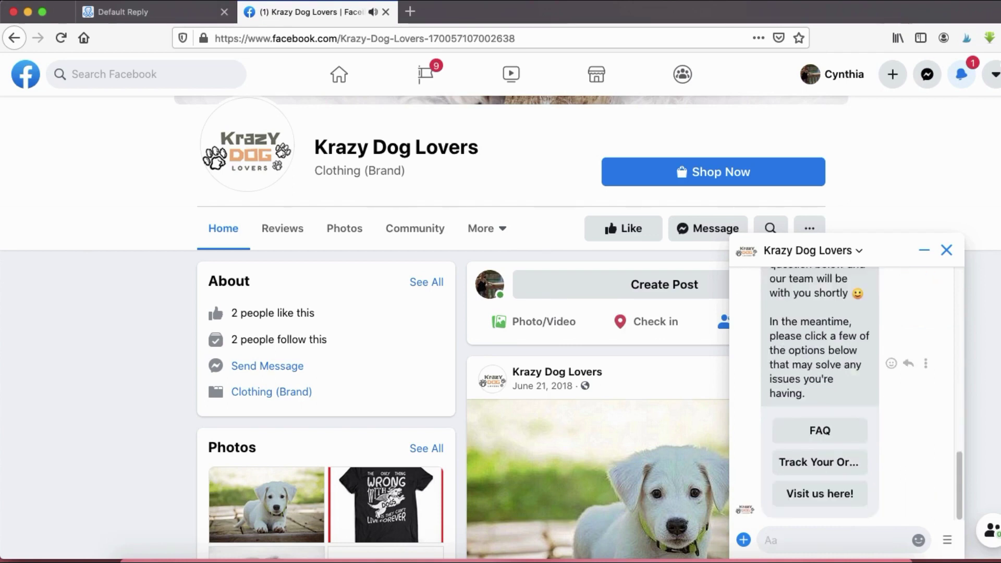
Step: Examine the Default Reply's text and buttons in the chat and review the earlier Welcome Message exchange
{"action": "scroll", "coordinate": [933, 405], "scroll_direction": "up", "scroll_amount": 5}
{"action": "scroll", "coordinate": [867, 412], "scroll_direction": "down", "scroll_amount": 2}
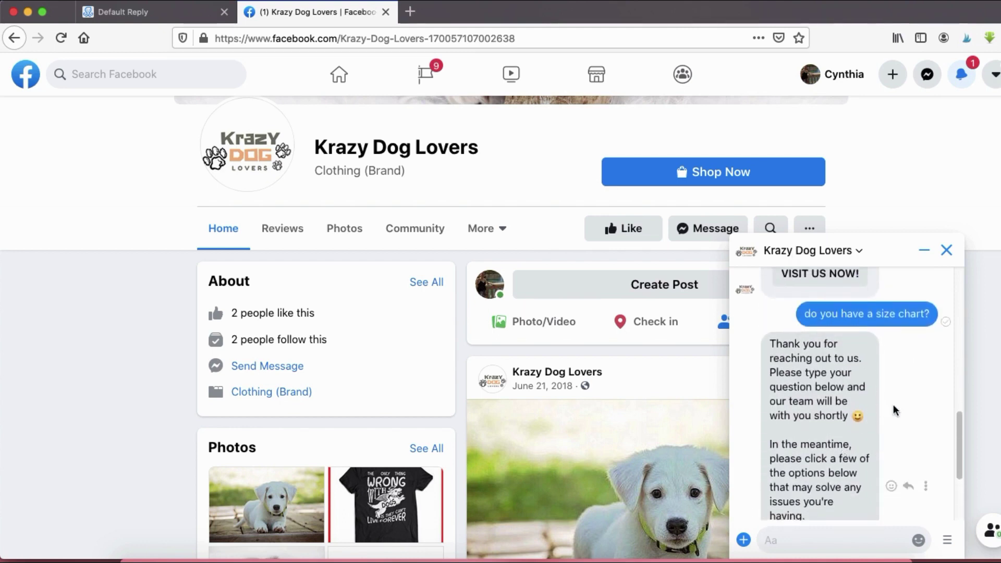
{"action": "scroll", "coordinate": [829, 409], "scroll_direction": "down", "scroll_amount": 2}
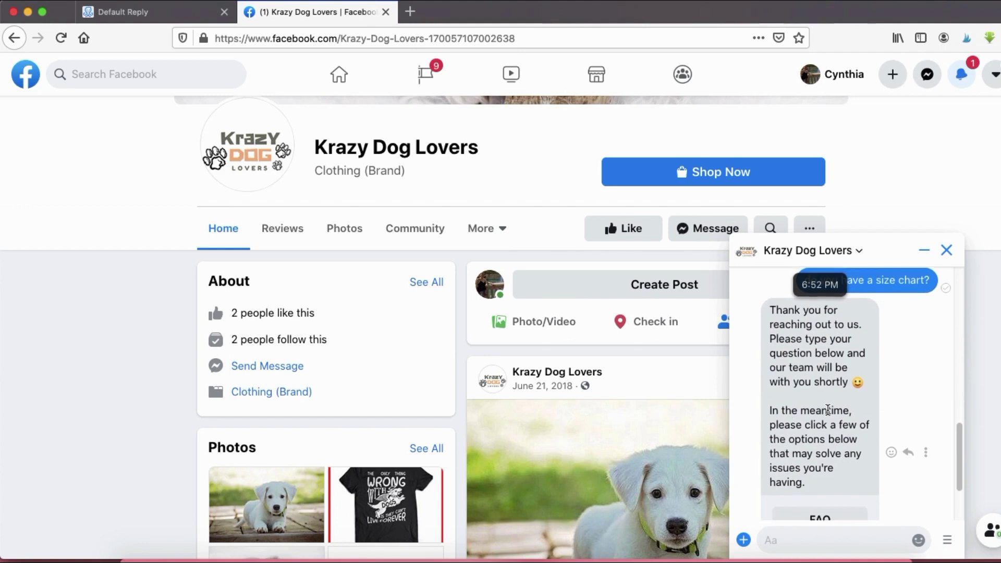
{"action": "scroll", "coordinate": [828, 410], "scroll_direction": "down", "scroll_amount": 2}
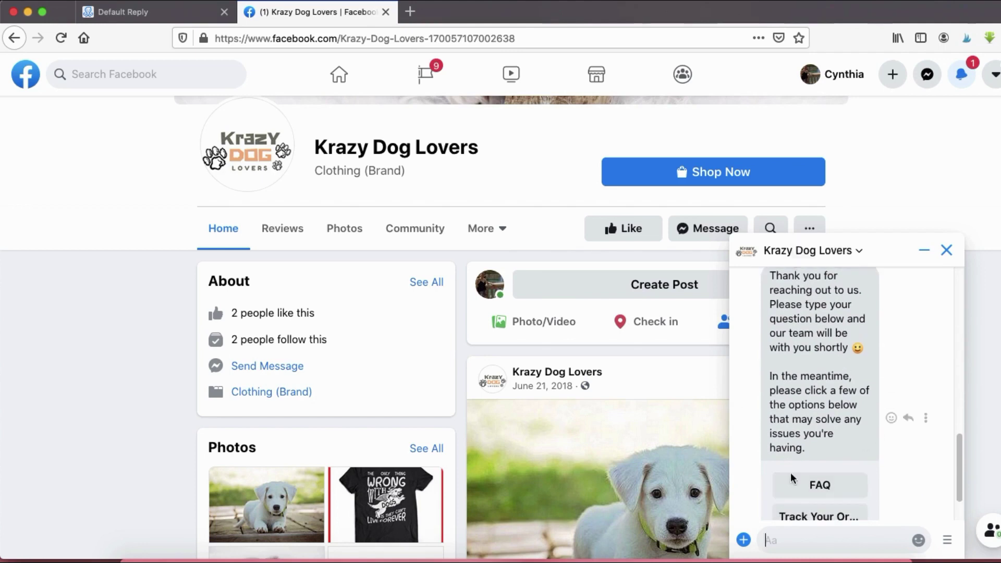
{"action": "scroll", "coordinate": [790, 424], "scroll_direction": "down", "scroll_amount": 3}
{"action": "scroll", "coordinate": [815, 500], "scroll_direction": "up", "scroll_amount": 5}
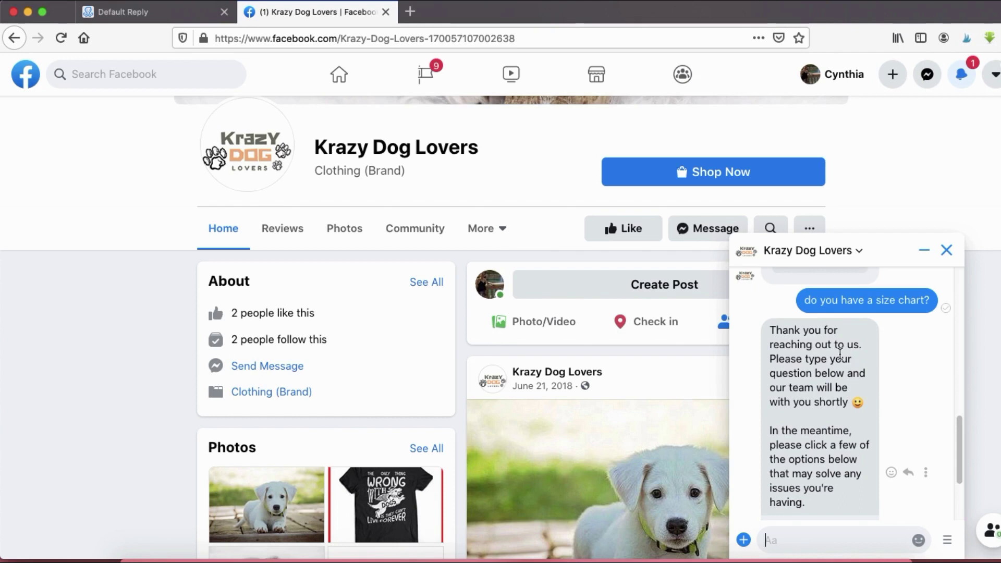
{"action": "scroll", "coordinate": [838, 354], "scroll_direction": "up", "scroll_amount": 3}
{"action": "scroll", "coordinate": [838, 355], "scroll_direction": "up", "scroll_amount": 7}
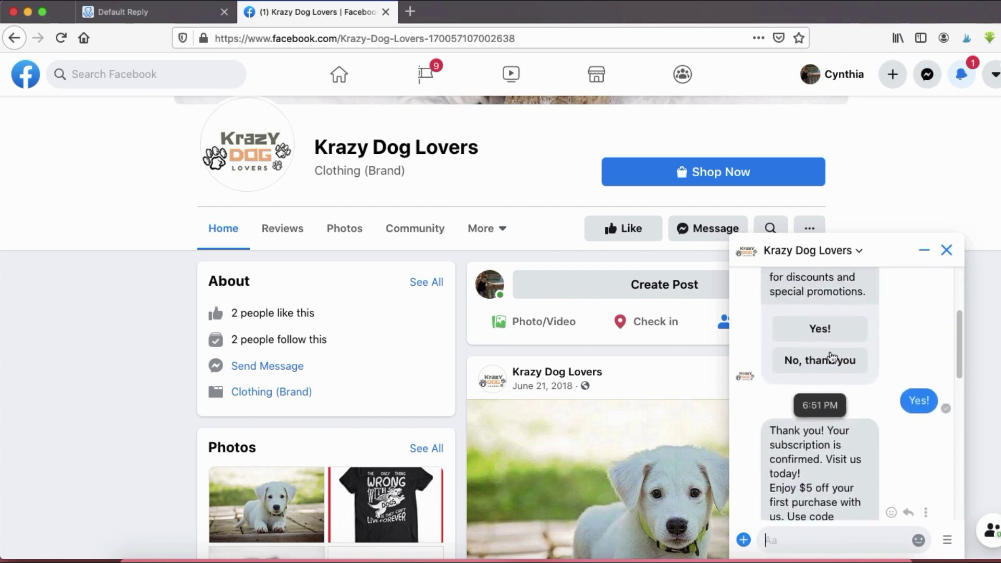
{"action": "scroll", "coordinate": [829, 392], "scroll_direction": "down", "scroll_amount": 10}
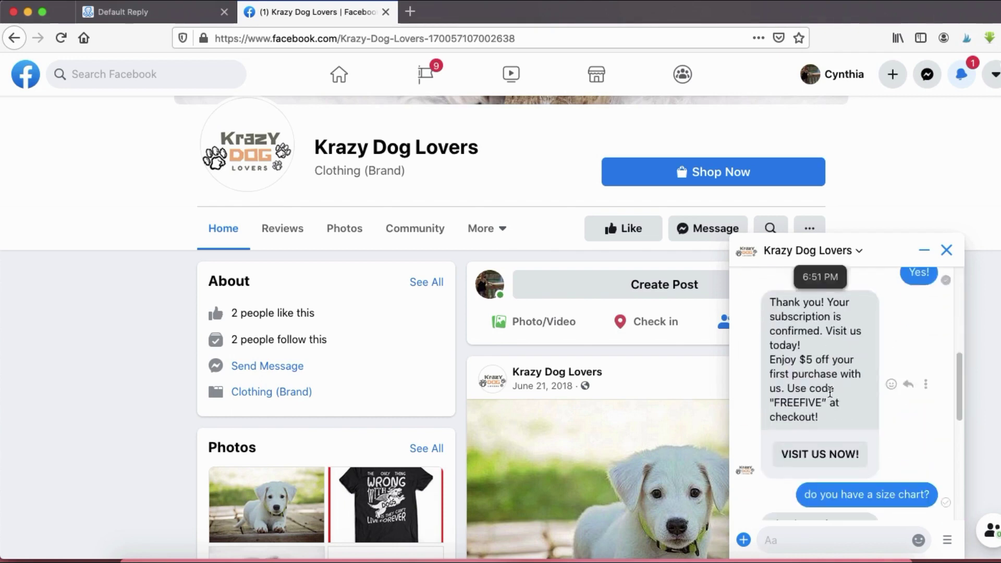
{"action": "scroll", "coordinate": [834, 396], "scroll_direction": "up", "scroll_amount": 2}
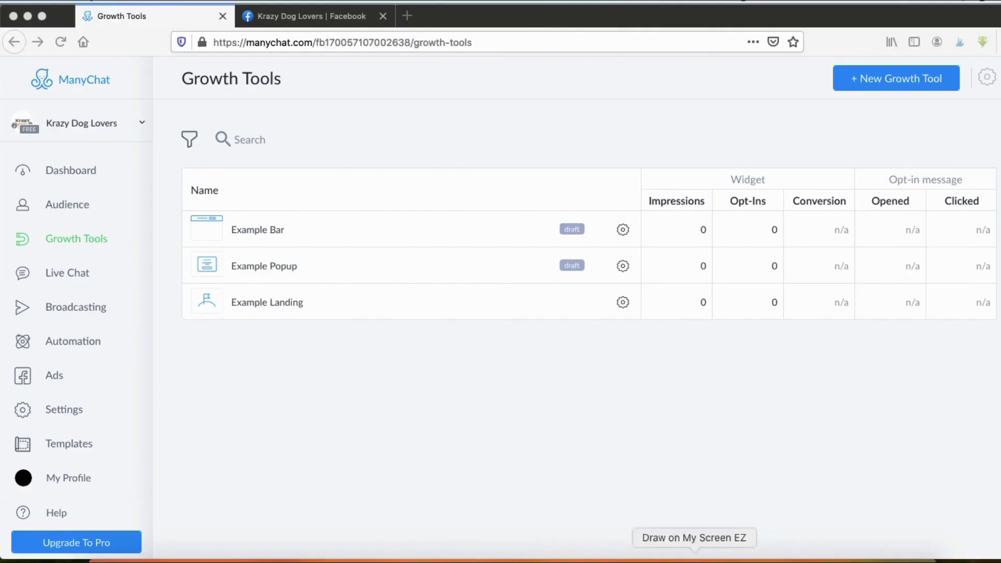
{"action": "mouse_move", "coordinate": [25, 249]}
{"action": "left_mouse_down"}
{"action": "mouse_move", "coordinate": [149, 241]}
{"action": "mouse_move", "coordinate": [7, 255]}
{"action": "mouse_move", "coordinate": [68, 258]}
{"action": "left_mouse_up"}
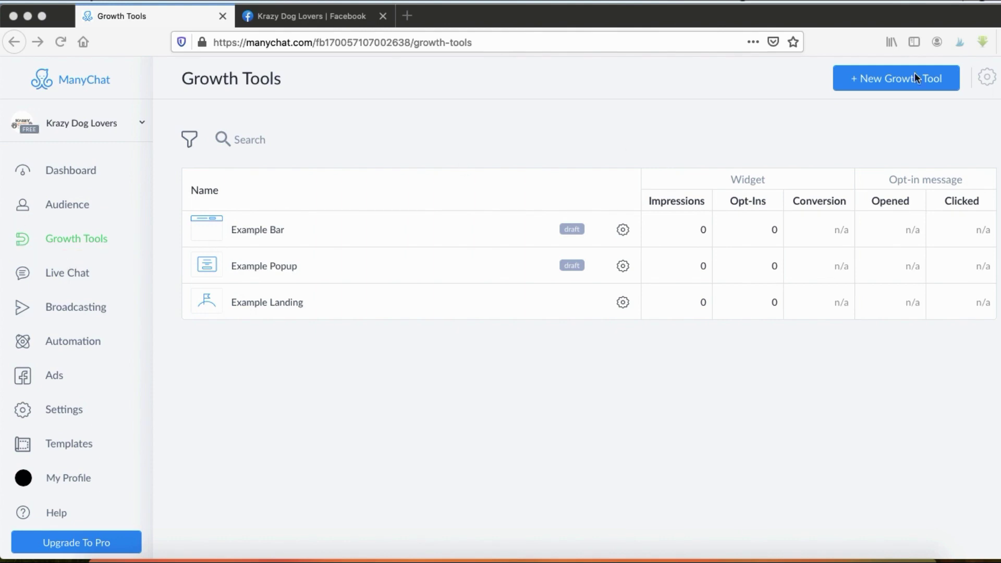
{"action": "mouse_move", "coordinate": [856, 107]}
{"action": "left_mouse_down"}
{"action": "mouse_move", "coordinate": [969, 119]}
{"action": "mouse_move", "coordinate": [808, 74]}
{"action": "mouse_move", "coordinate": [959, 123]}
{"action": "left_mouse_up"}
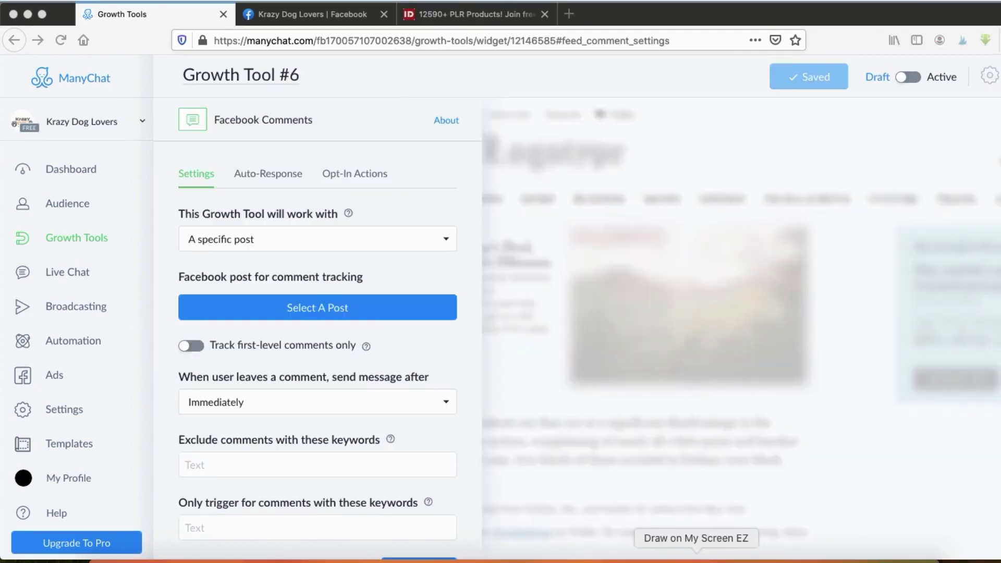
{"action": "mouse_move", "coordinate": [187, 187]}
{"action": "left_mouse_down"}
{"action": "mouse_move", "coordinate": [161, 201]}
{"action": "mouse_move", "coordinate": [380, 255]}
{"action": "mouse_move", "coordinate": [182, 187]}
{"action": "left_mouse_up"}
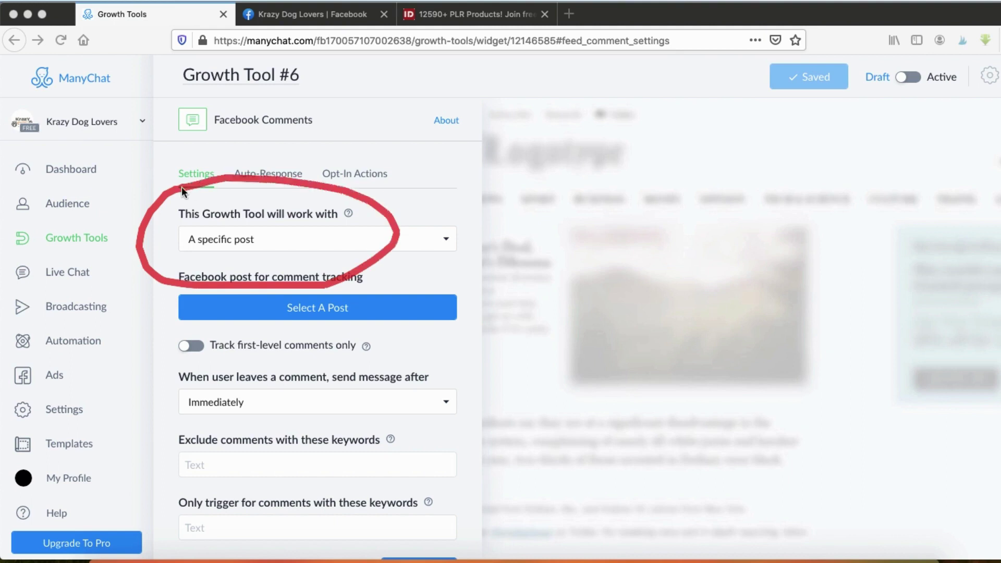
Step: View the dog-care book post on the Krazy Dog Lovers Facebook page and switch to the IDplr.com site
{"action": "left_click", "coordinate": [291, 17]}
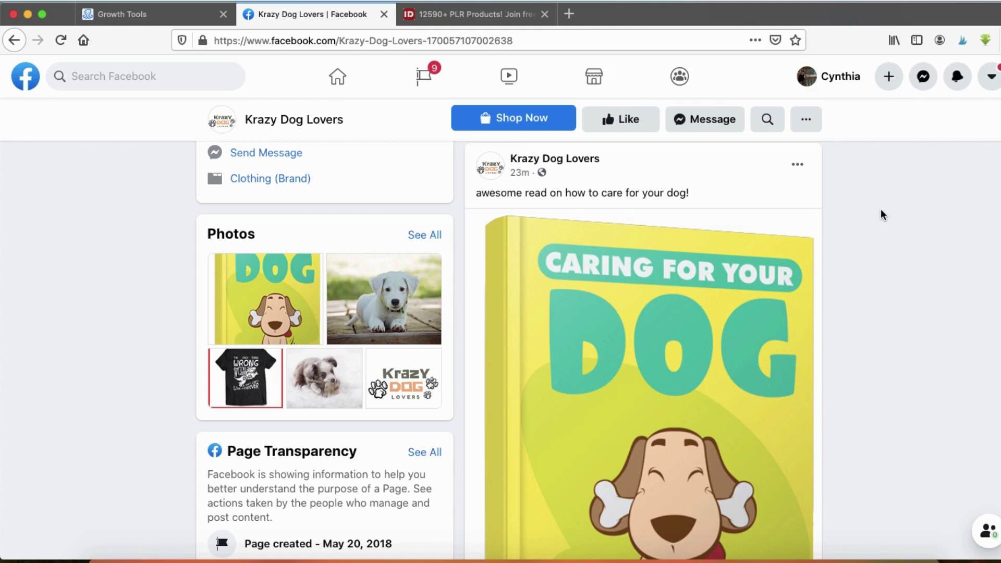
{"action": "left_click", "coordinate": [697, 560]}
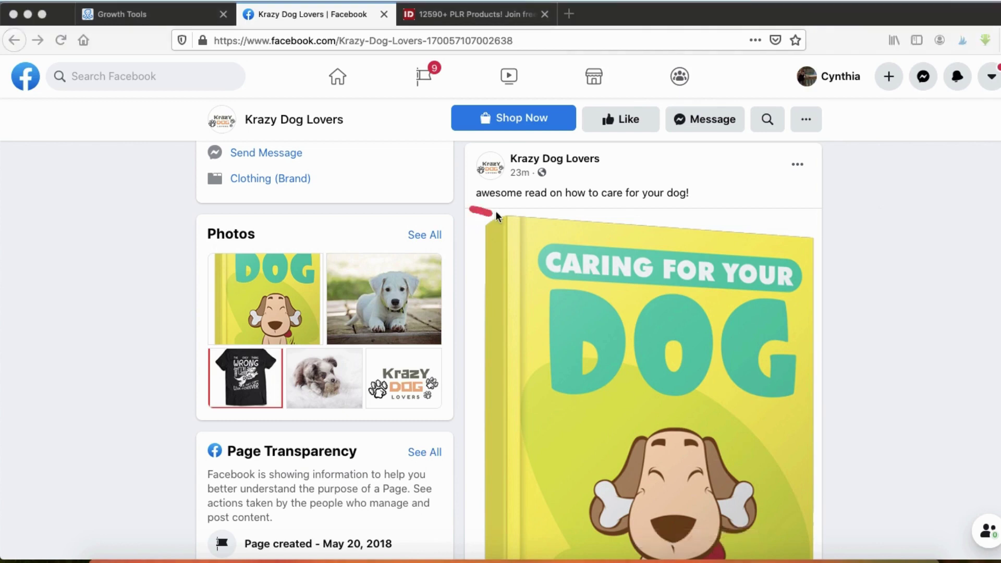
{"action": "left_click_drag", "start_coordinate": [496, 211], "coordinate": [604, 211]}
{"action": "left_click", "coordinate": [462, 20]}
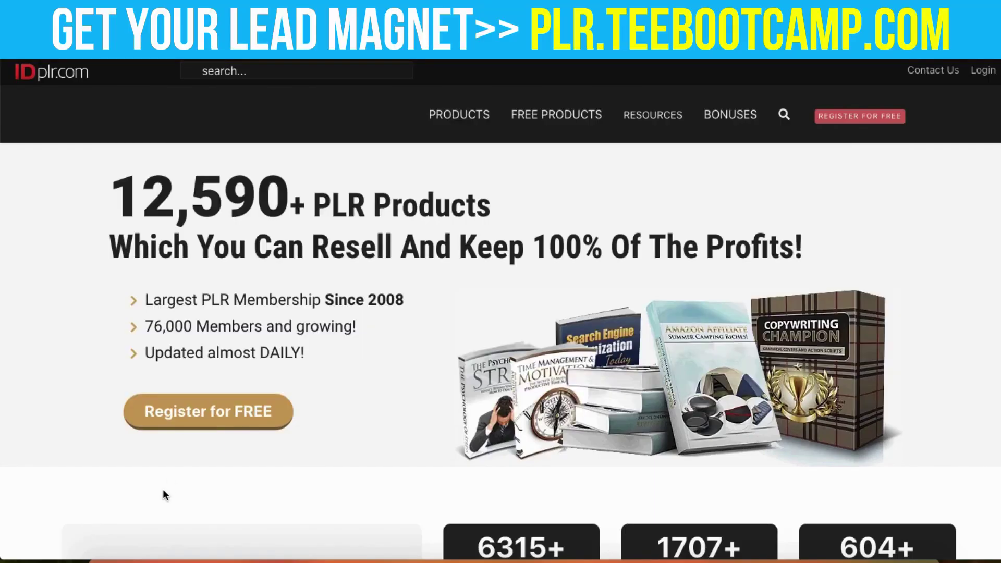